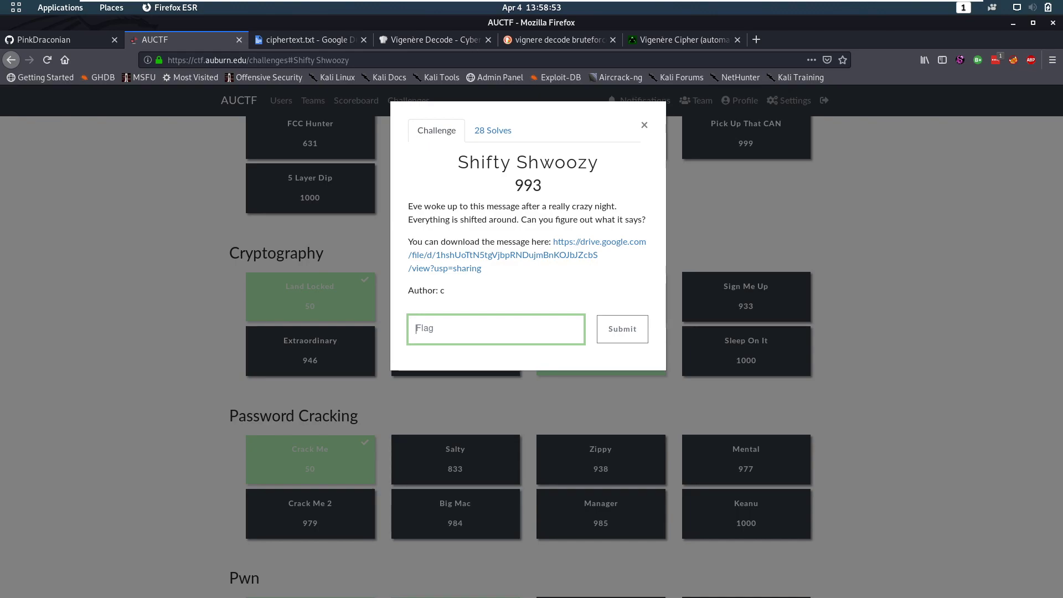
Inspect the opening of ciphertext.txt, 'Kb ul awxrtgv szd kvvp', selecting the leading K
left_click(307, 40)
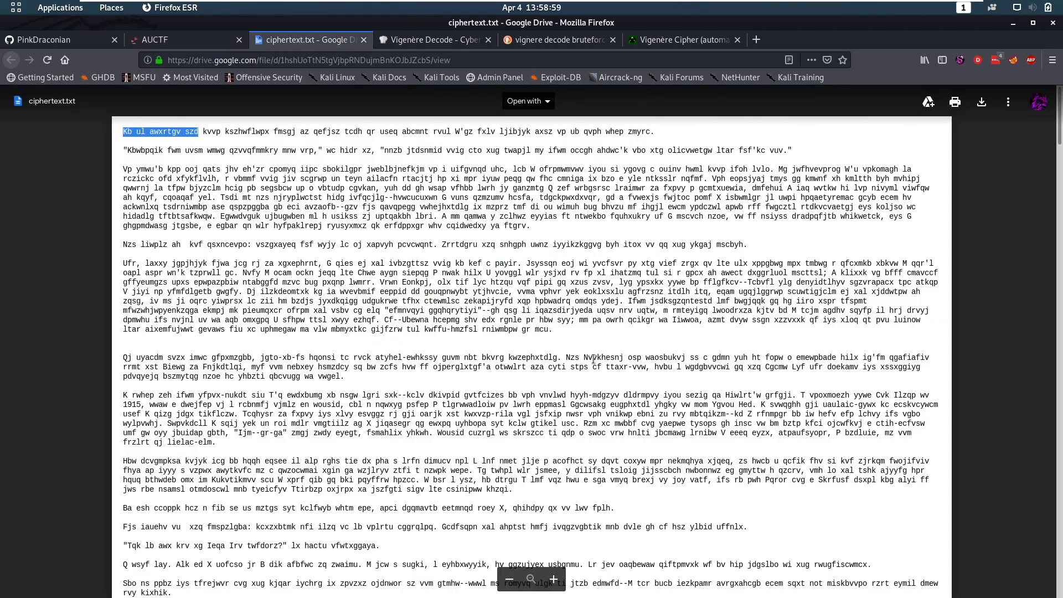
scroll(610, 421, "down", 2)
scroll(610, 421, "up", 5)
left_click(128, 150)
left_click_drag(155, 169, 159, 169)
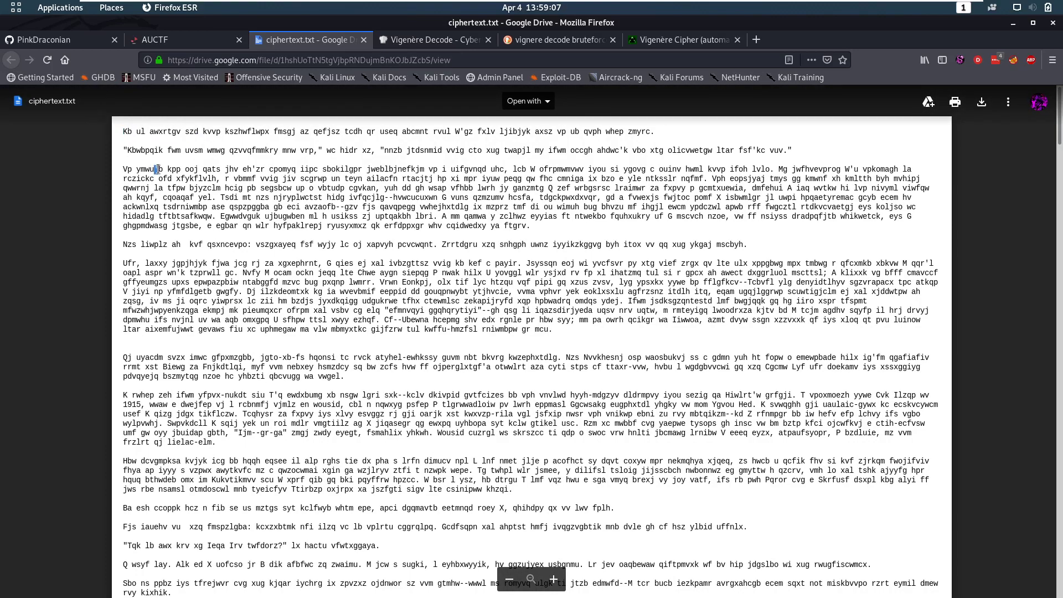
left_click(247, 248)
left_click_drag(198, 132, 184, 134)
scroll(386, 339, "down", 1)
scroll(469, 338, "up", 1)
left_click_drag(129, 132, 123, 132)
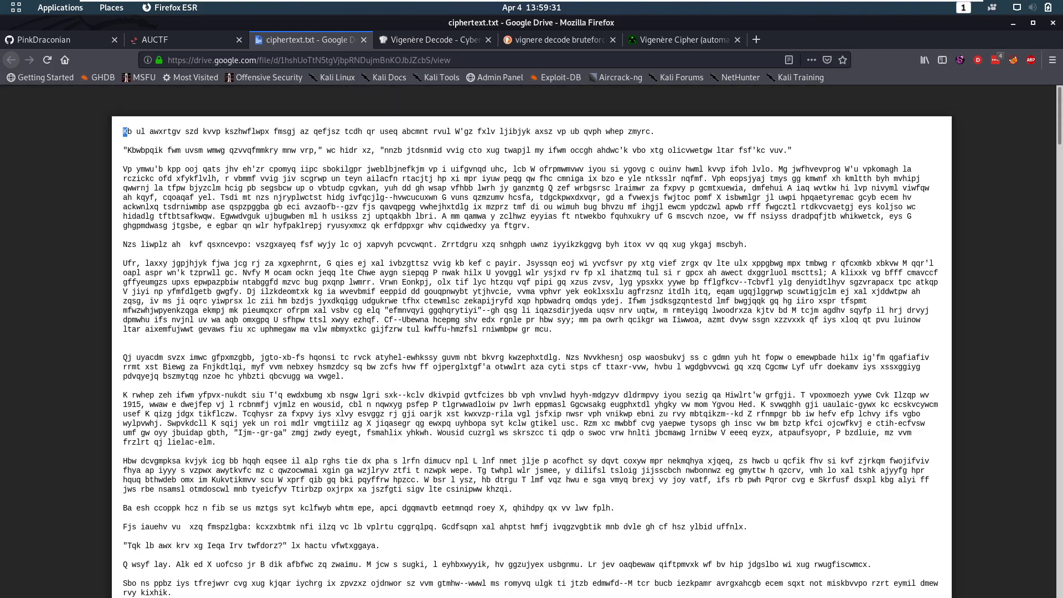
left_click(705, 359)
left_click(707, 359)
double_click(804, 395)
double_click(426, 479)
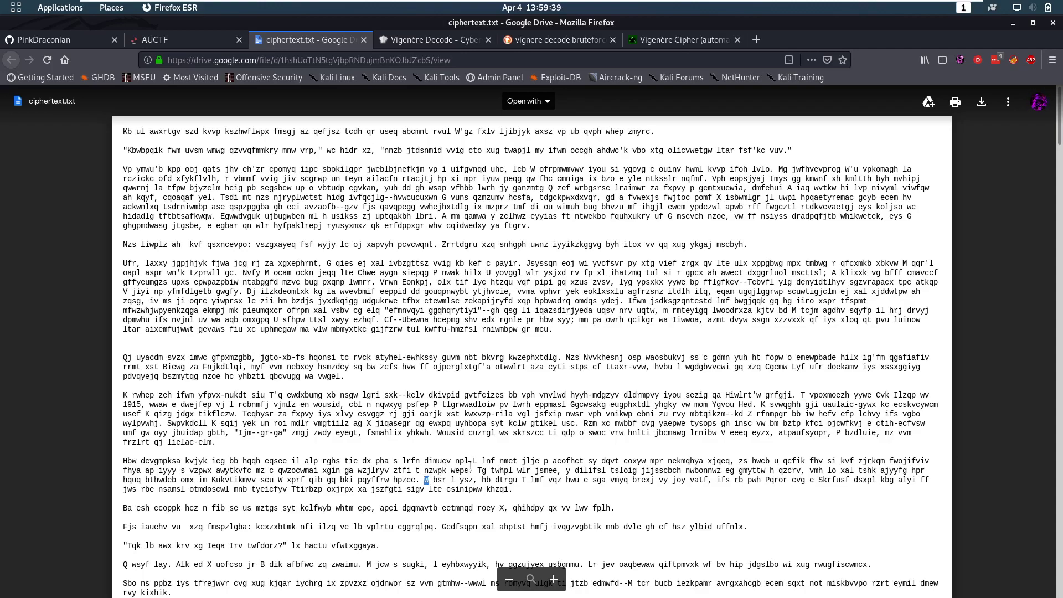
double_click(395, 462)
left_click_drag(123, 131, 145, 132)
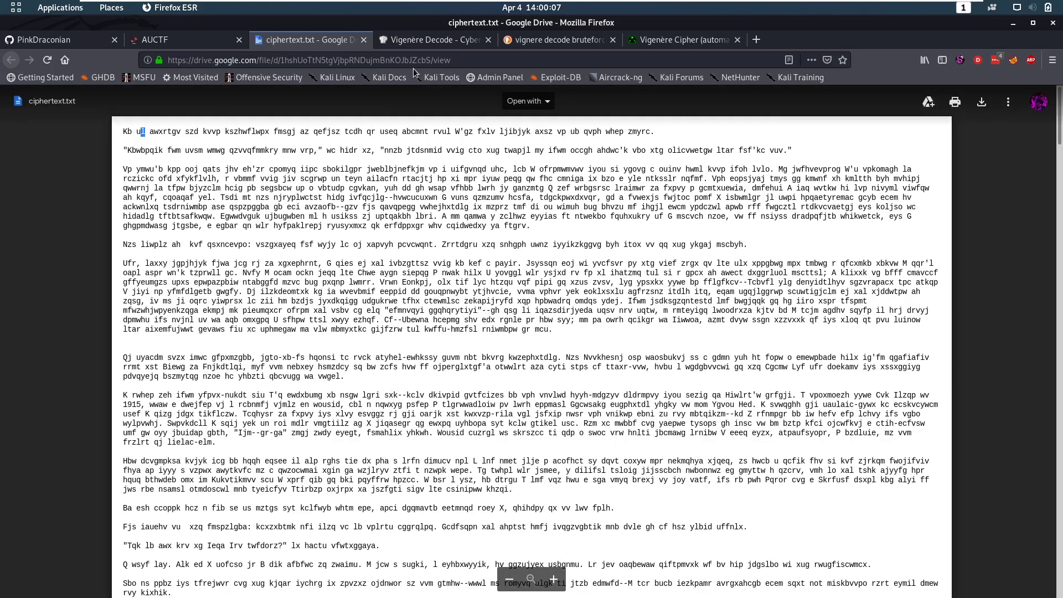
Change the CyberChef Vigenère Decode key to 'ab'
left_click(440, 39)
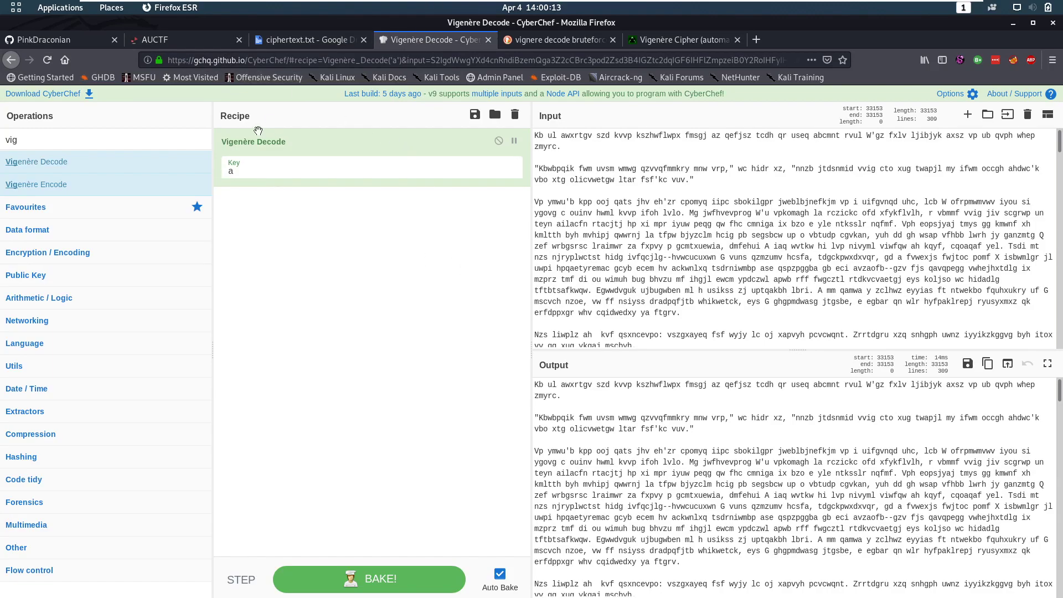
mouse_move(111, 161)
left_click(266, 165)
type("b")
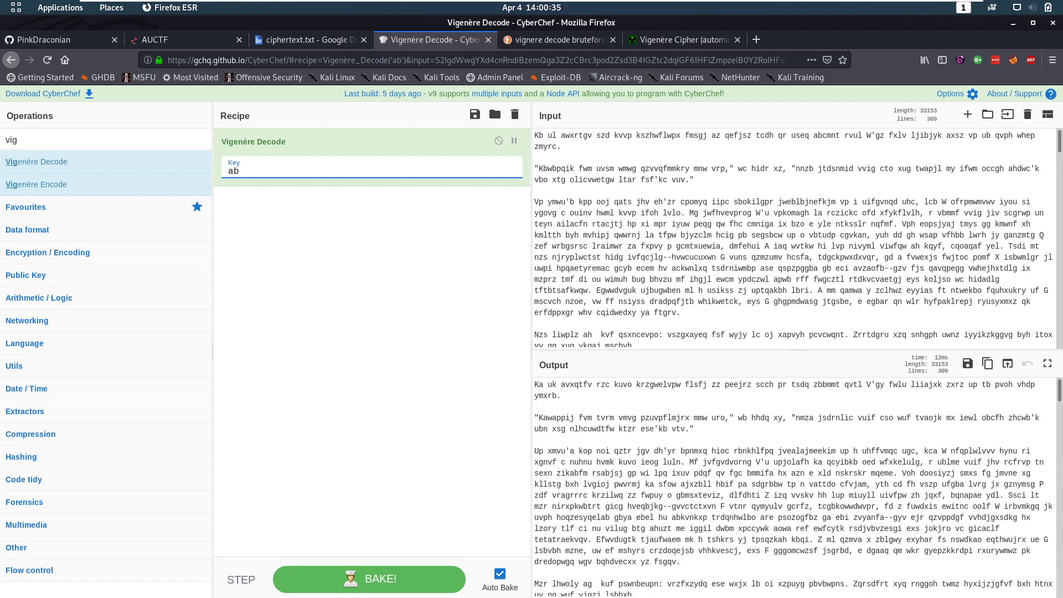
Compare the decoded output 'Ka uk av…' with the ciphertext, word by word
left_click_drag(533, 384, 571, 383)
left_click(571, 383)
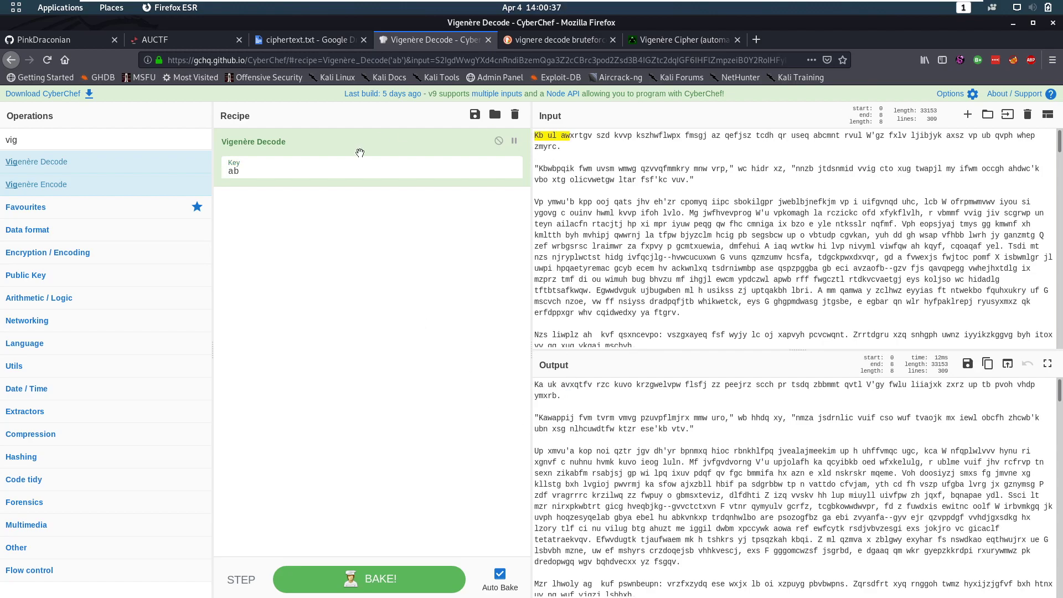
double_click(537, 386)
double_click(552, 385)
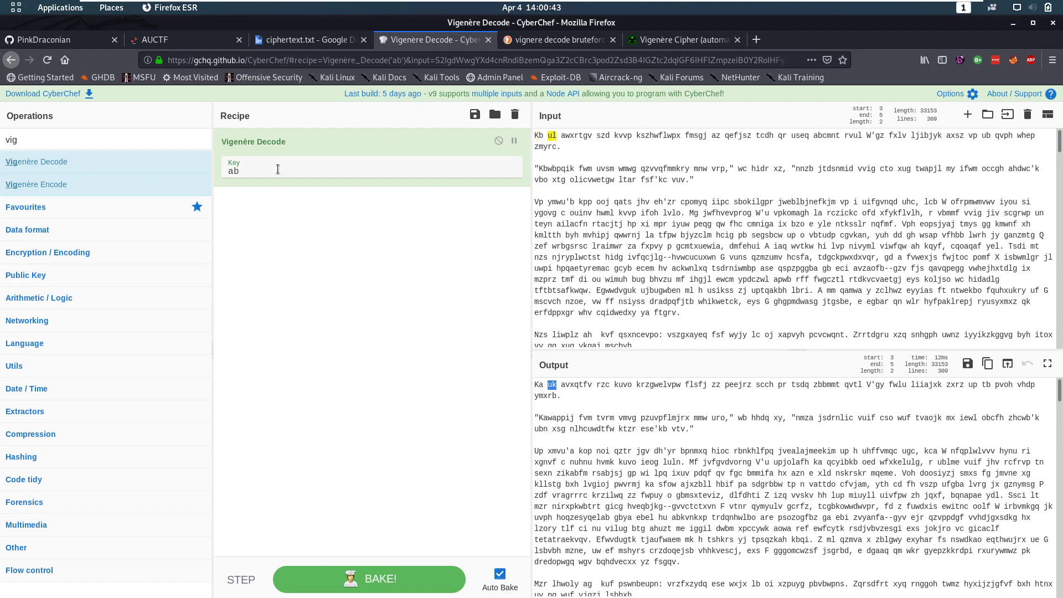
scroll(726, 452, "down", 5)
scroll(726, 452, "down", 6)
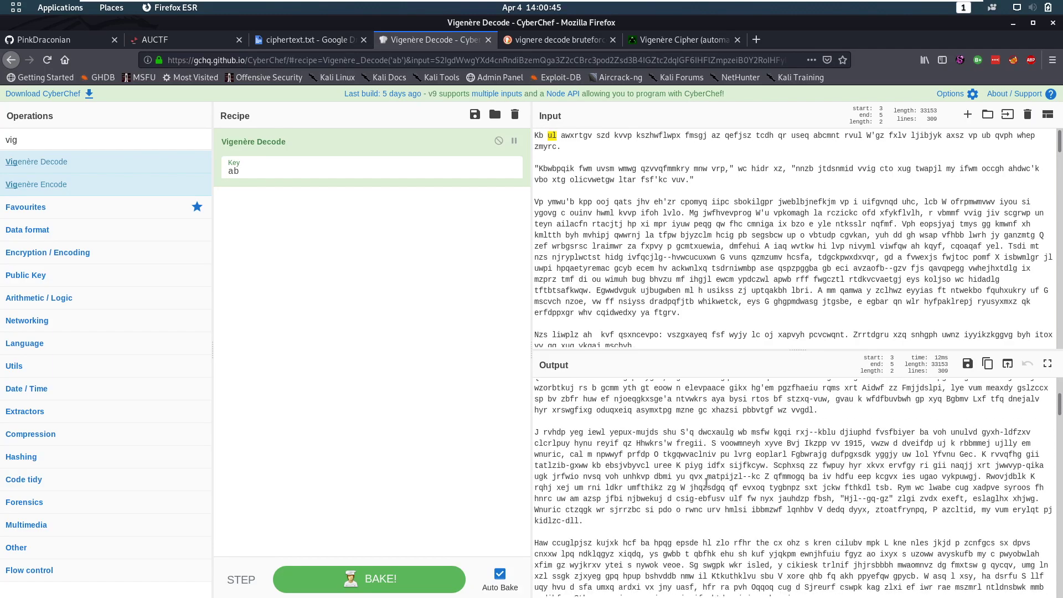
scroll(701, 485, "up", 12)
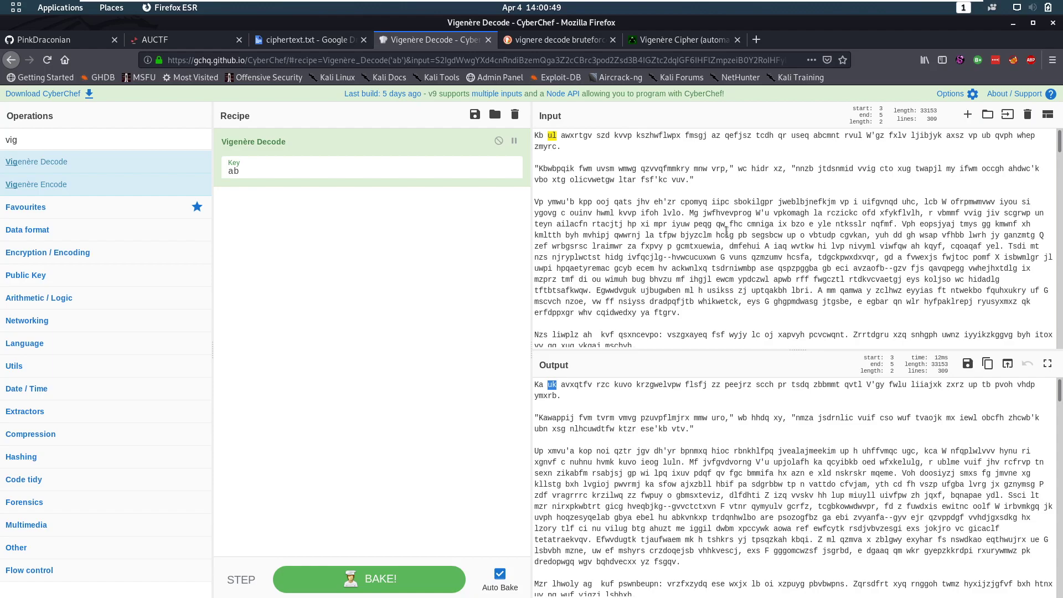
left_click(677, 398)
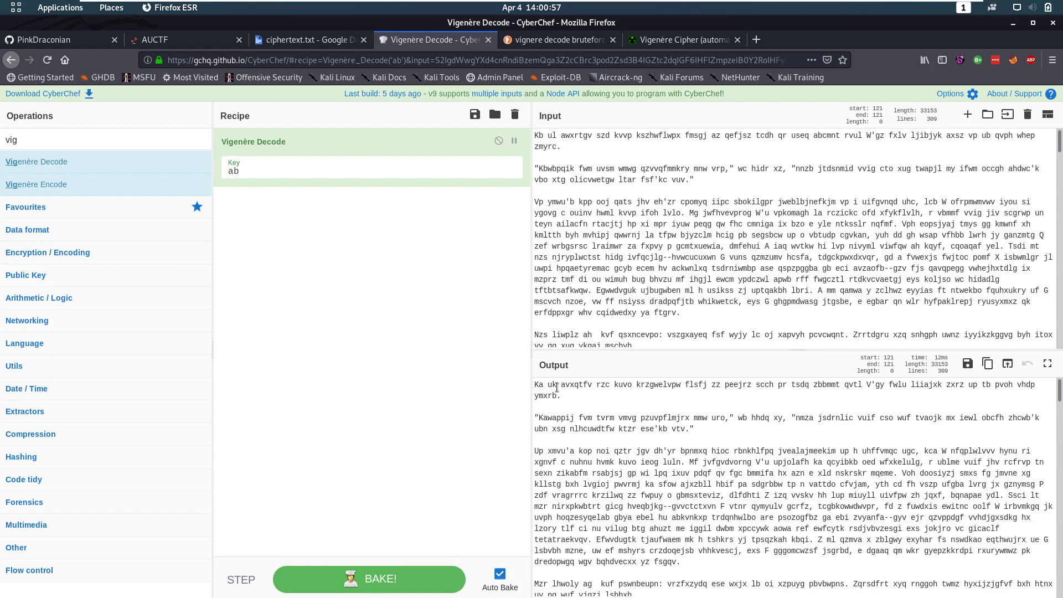
Skim the DuckDuckGo Vigenère bruteforce results, then go to Boxentriq's Vigenère solver
left_click(562, 40)
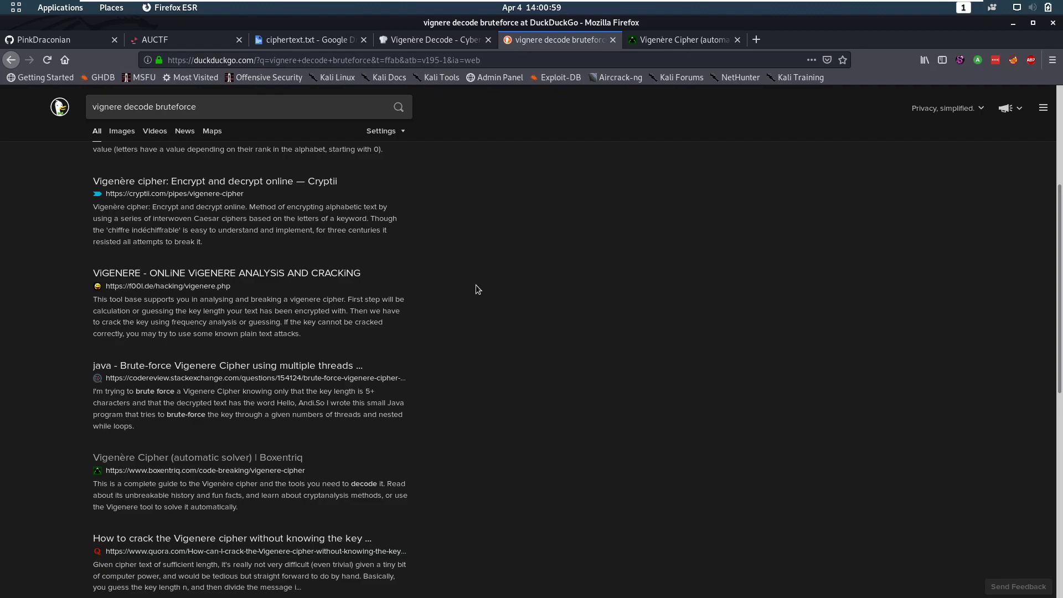
scroll(476, 288, "up", 3)
scroll(249, 244, "down", 1)
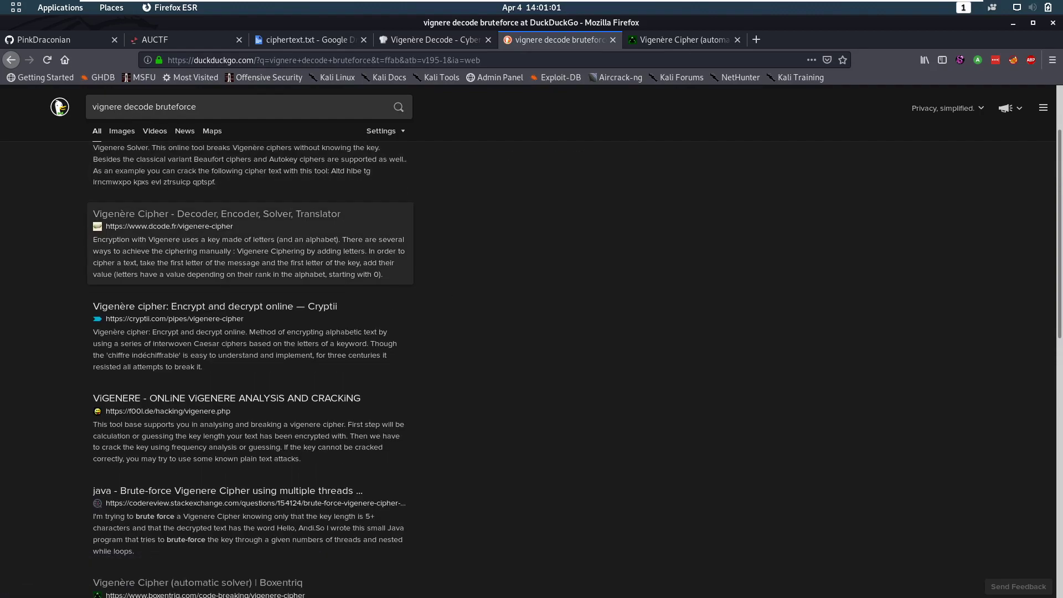
scroll(308, 277, "down", 3)
scroll(308, 277, "up", 5)
scroll(307, 277, "down", 4)
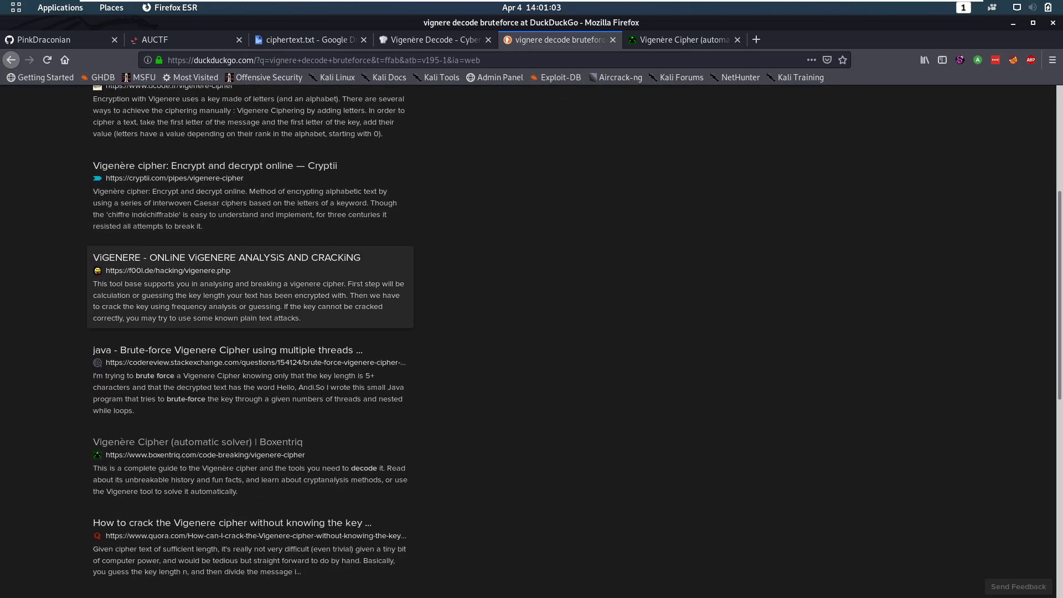
scroll(307, 288, "down", 1)
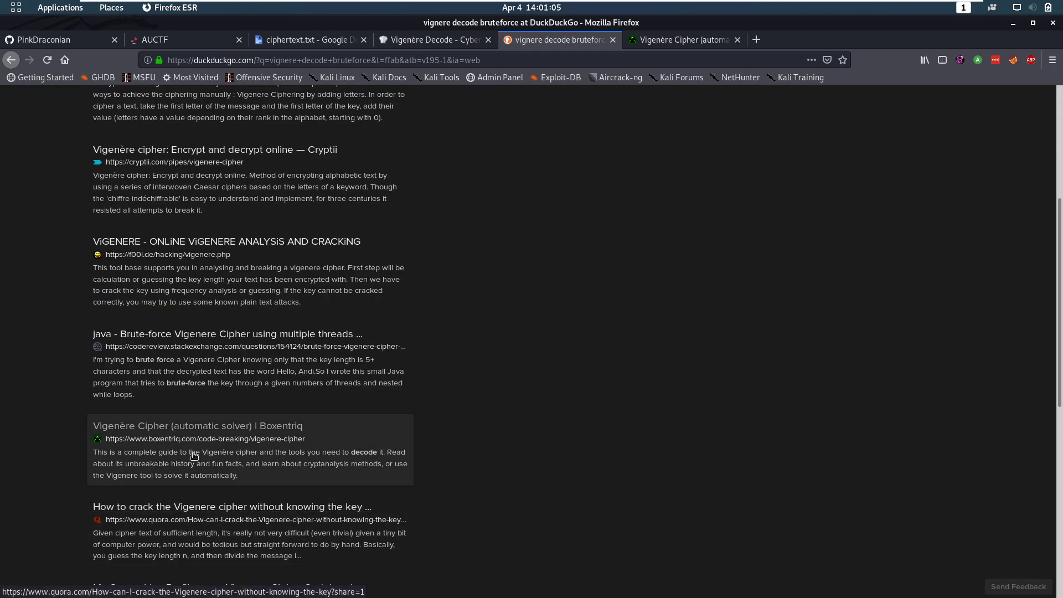
left_click(684, 39)
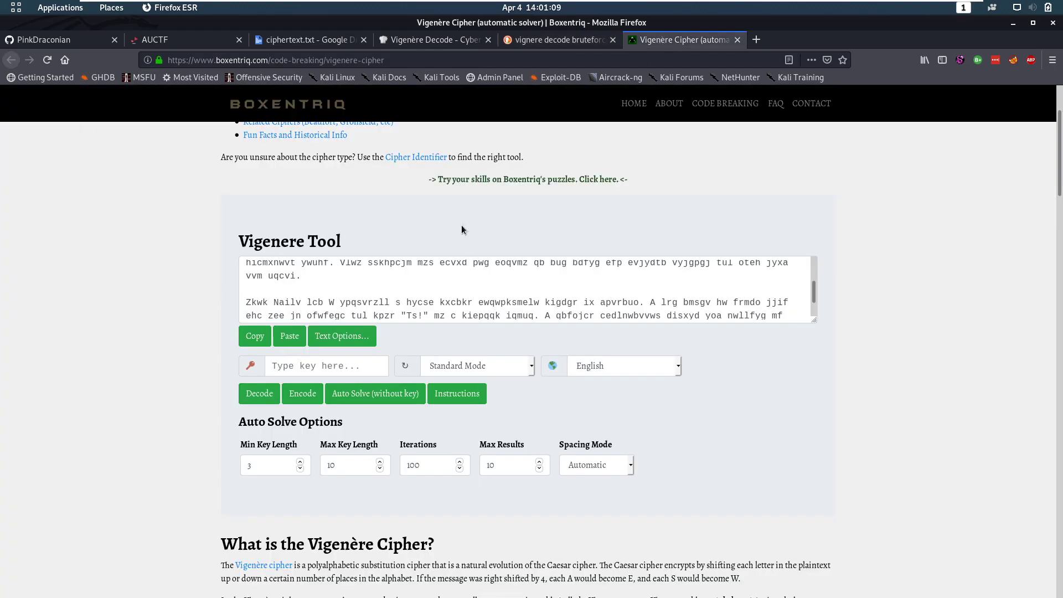
Auto-solve without a key; top key 'haiovceaio' scores 4087 but stays gibberish
left_click(378, 395)
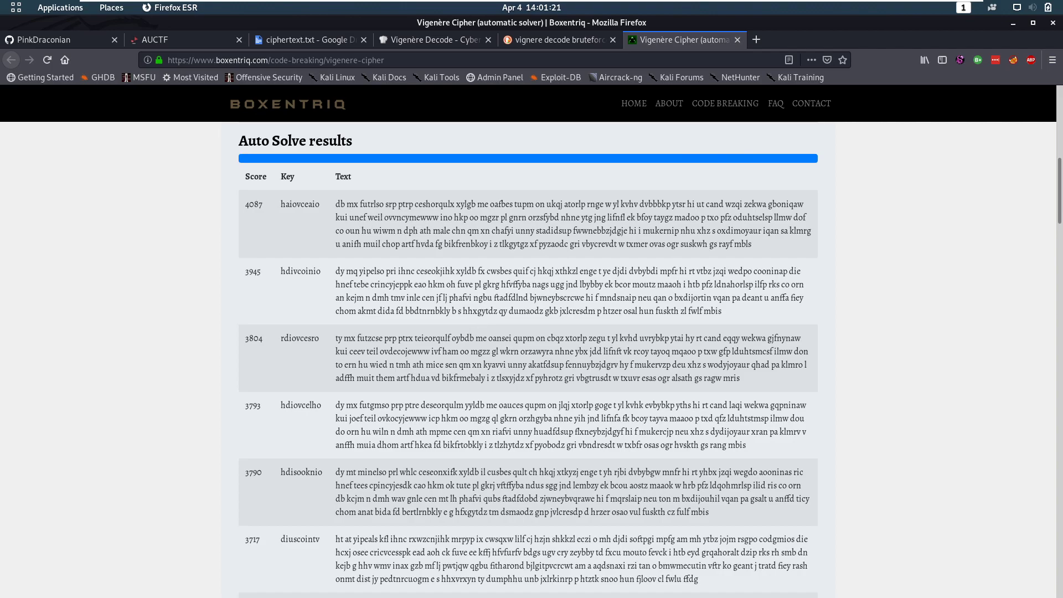
left_click_drag(333, 204, 752, 244)
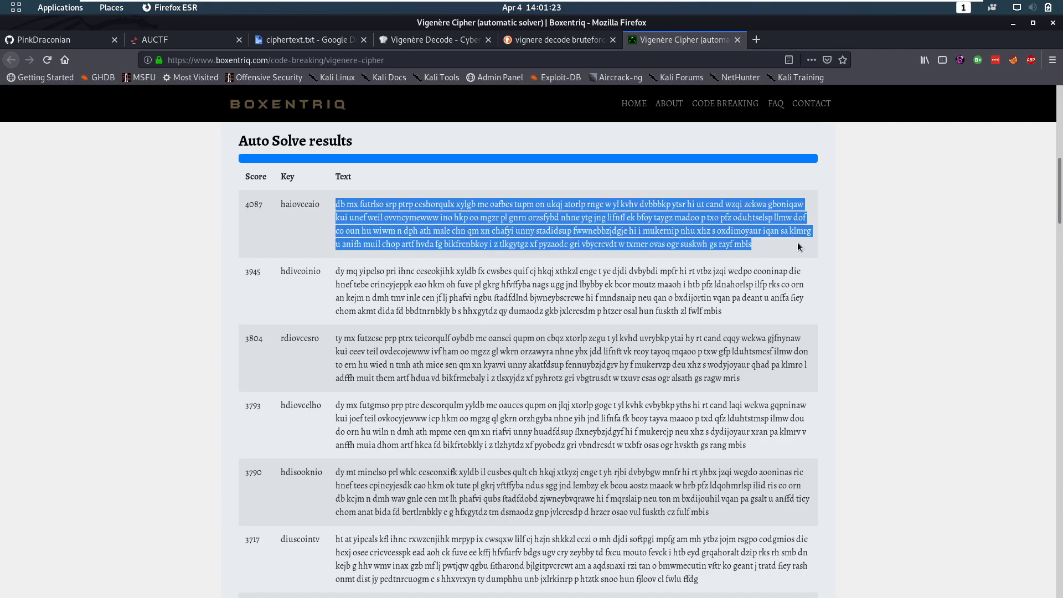
left_click(753, 244)
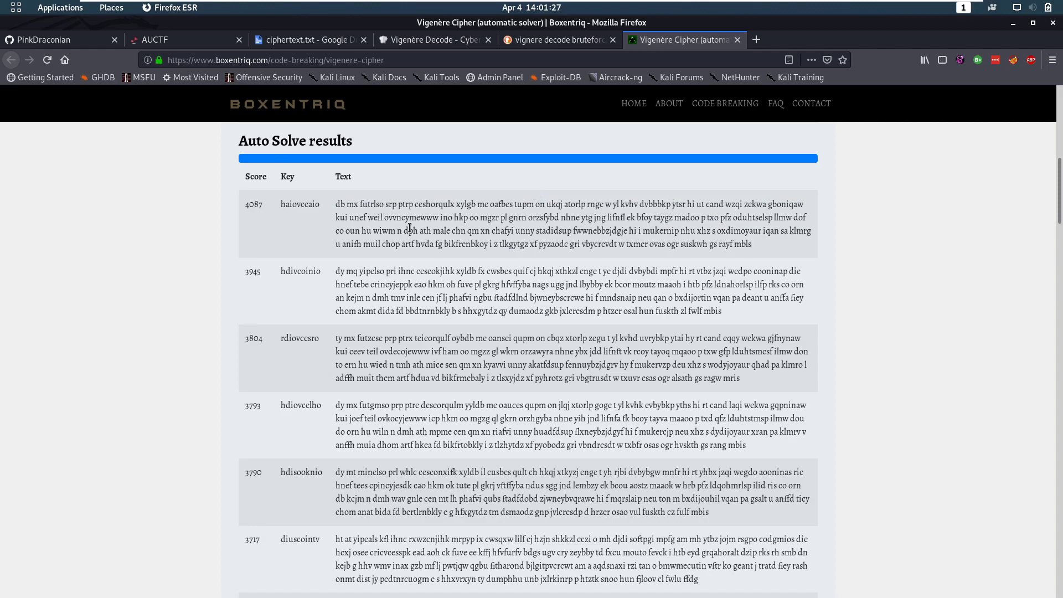
scroll(271, 152, "up", 3)
Rerun Boxentriq's keyless solve with key lengths from 10 to 20
double_click(252, 219)
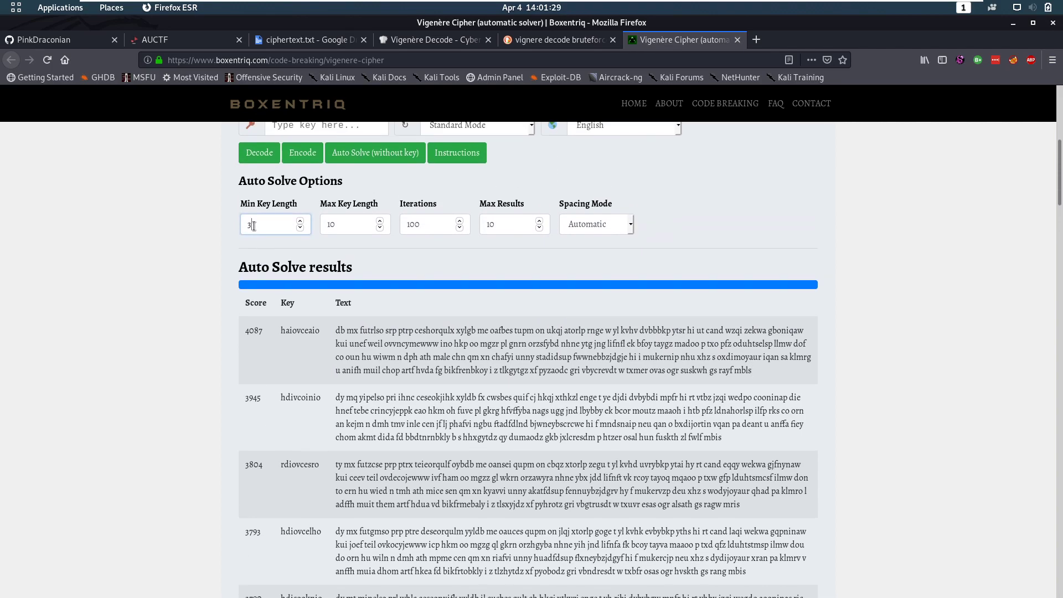
type("10")
double_click(338, 224)
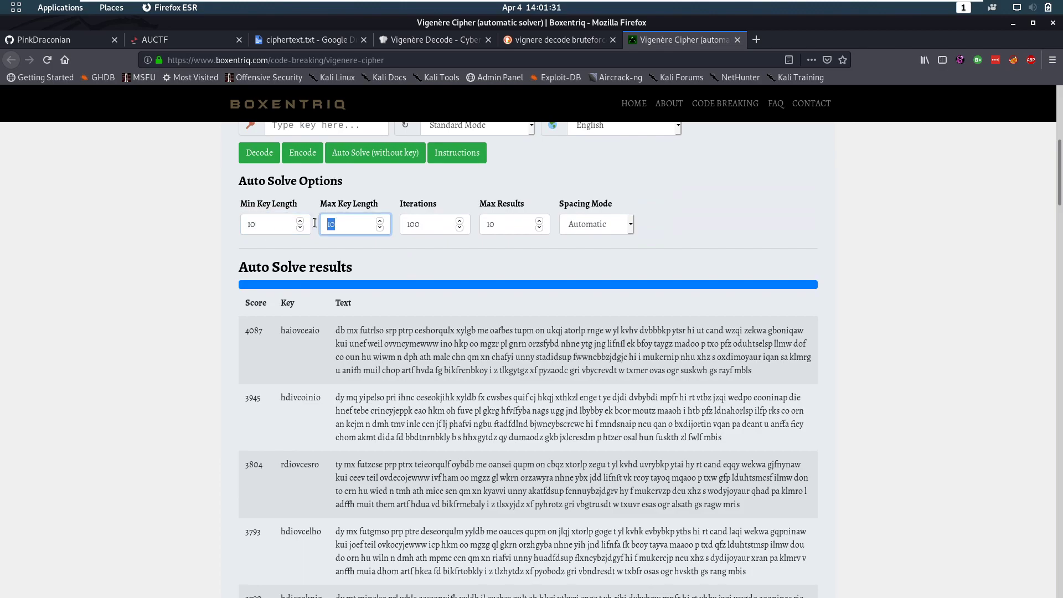
type("20")
left_click(351, 158)
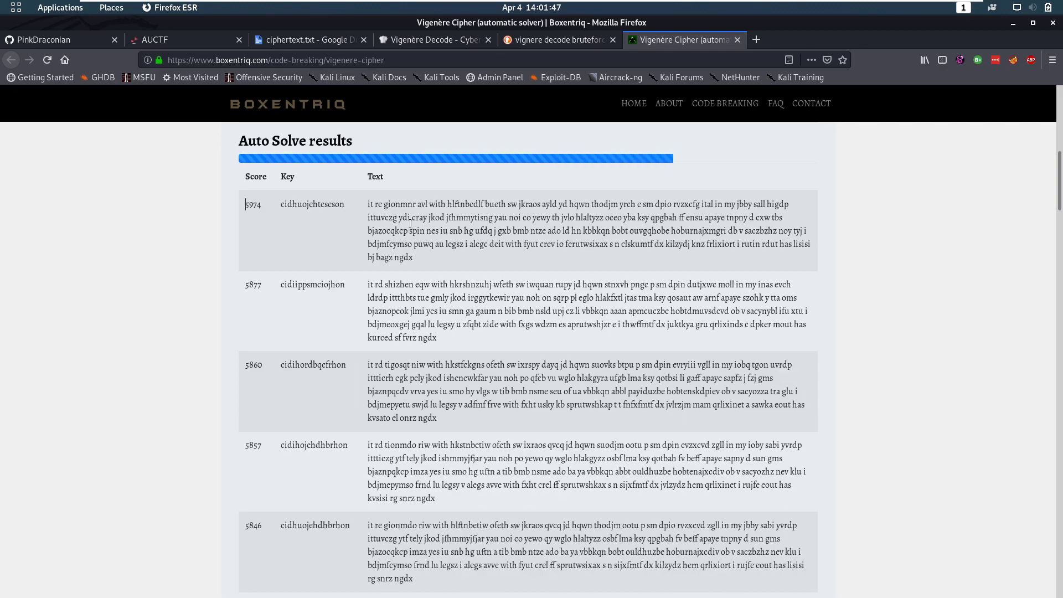
Check the top result's readable fragments, 'my younger and more' and 'gave me some advice'
left_click_drag(368, 203, 460, 261)
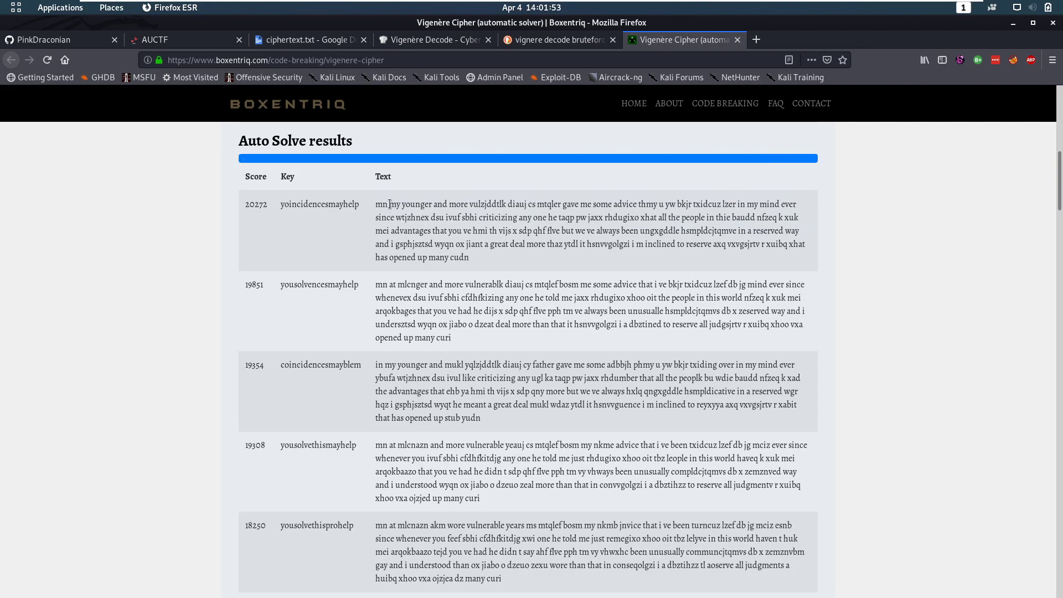
left_click_drag(390, 204, 472, 208)
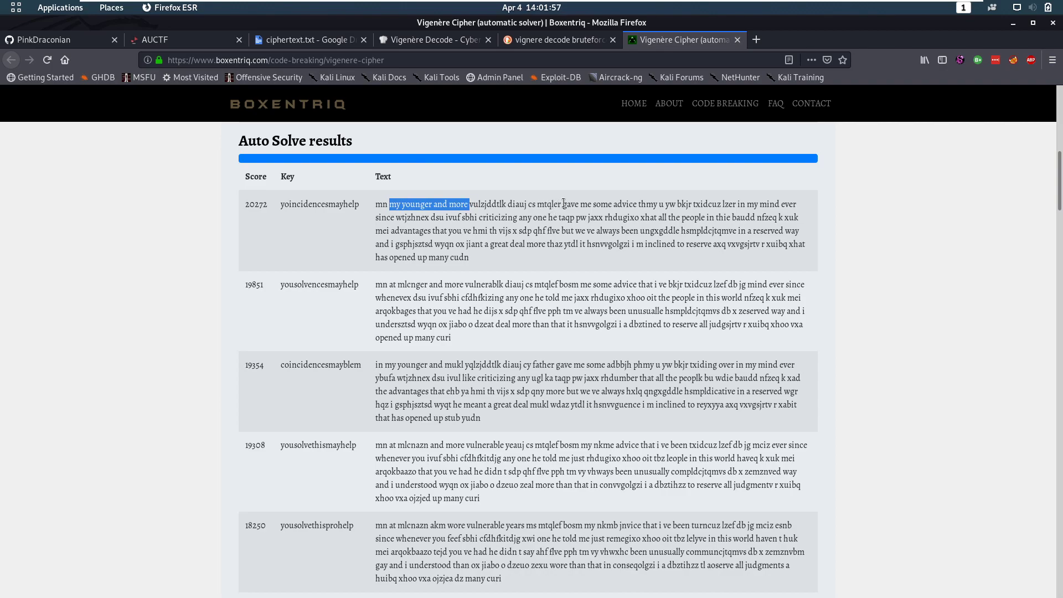
left_click_drag(563, 204, 643, 205)
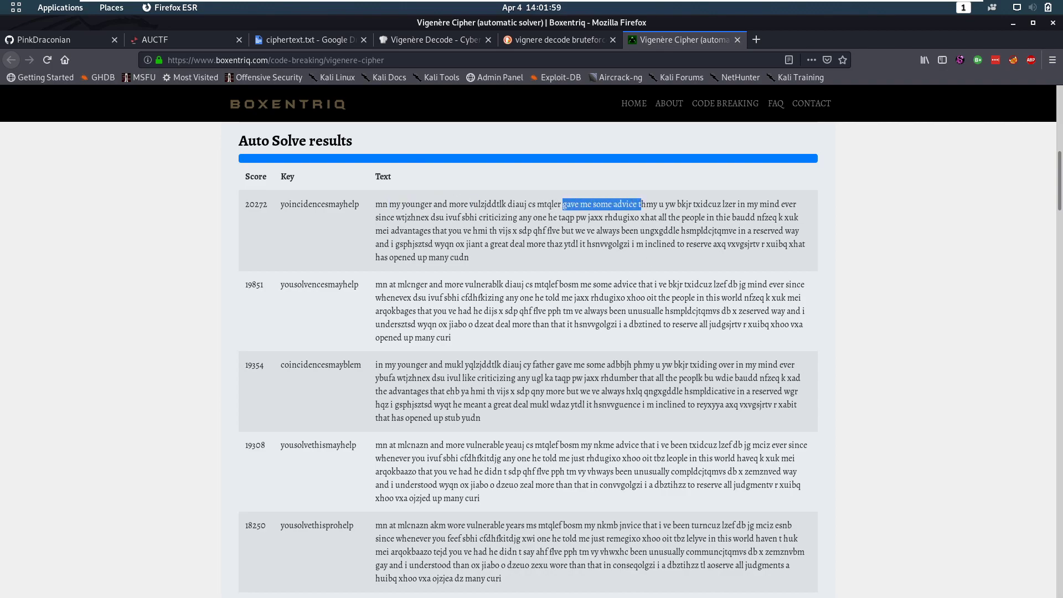
scroll(294, 246, "down", 2)
scroll(293, 246, "up", 3)
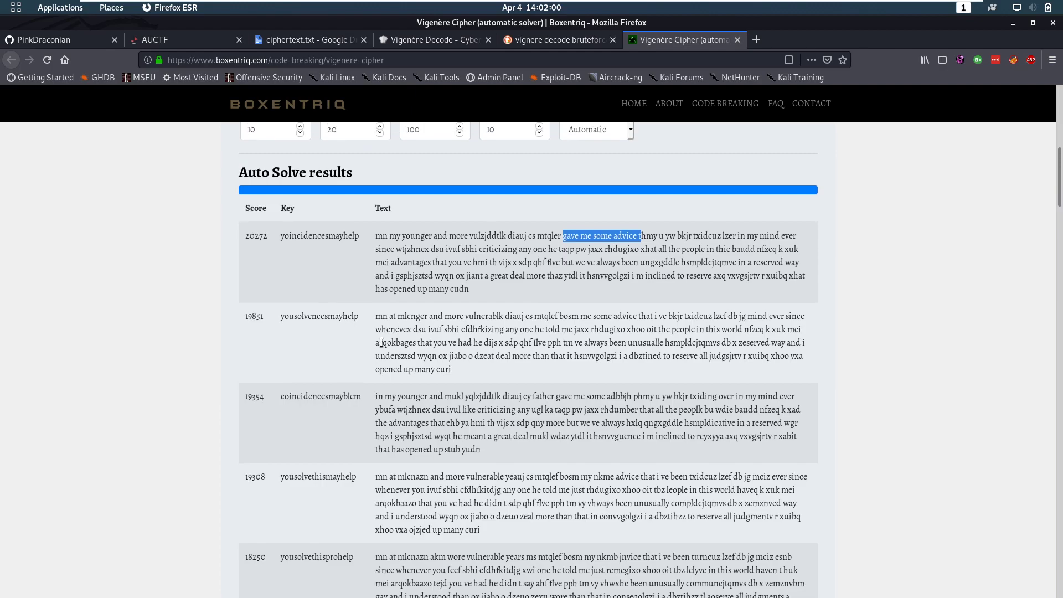
Copy the candidate keys 'yoincidencesmayhelp' and 'yousolvencesmayhelp'
double_click(286, 237)
left_click_drag(282, 237, 358, 238)
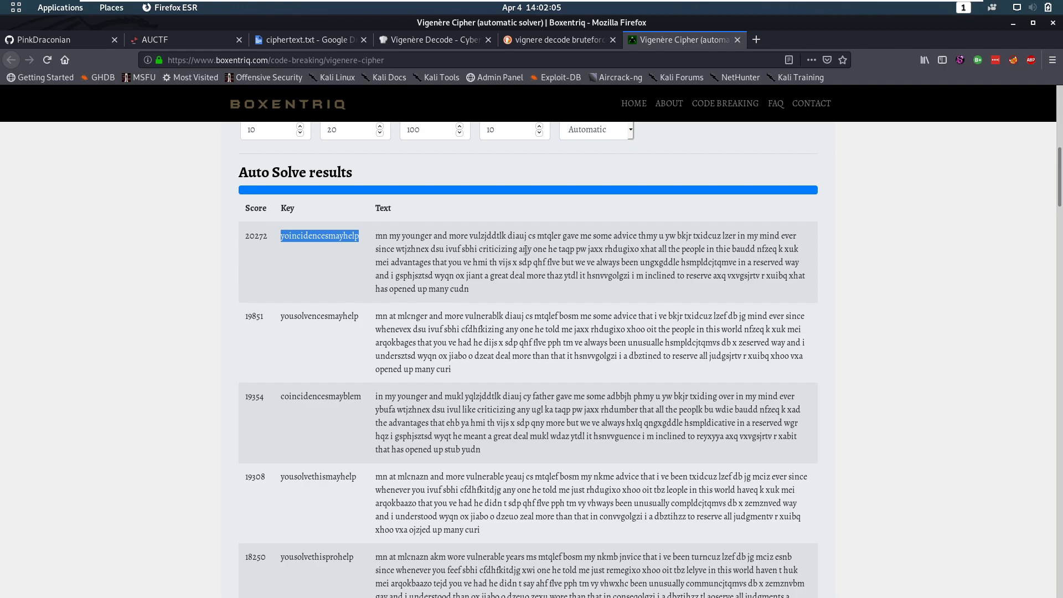
right_click(304, 236)
left_click(327, 244)
double_click(319, 316)
right_click(325, 316)
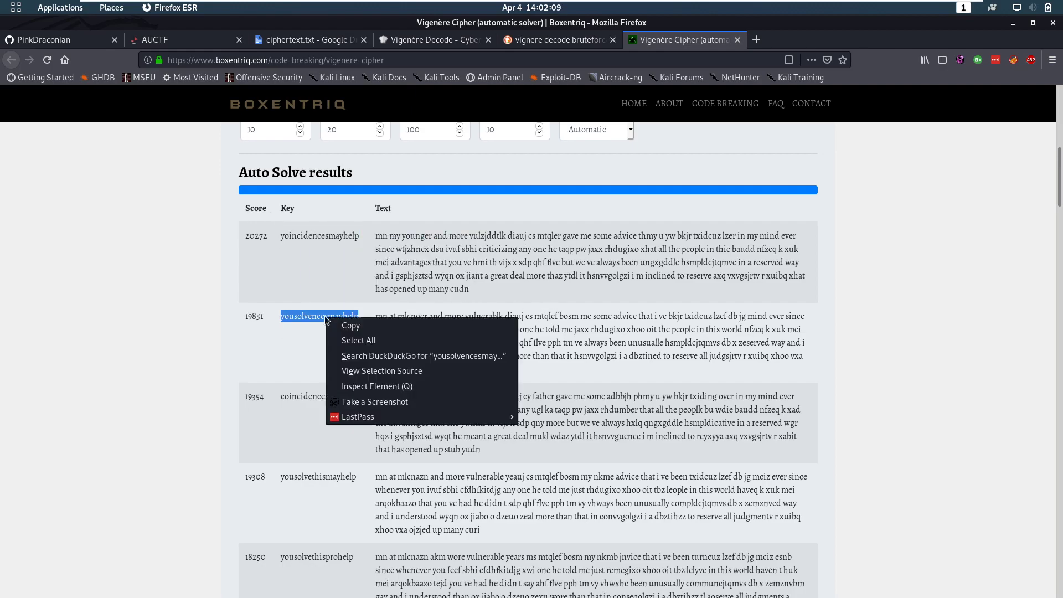
left_click(343, 324)
Replace CyberChef's Vigenère key 'ab' with 'yousolvencesmayhelp'
left_click(434, 41)
left_click(311, 176)
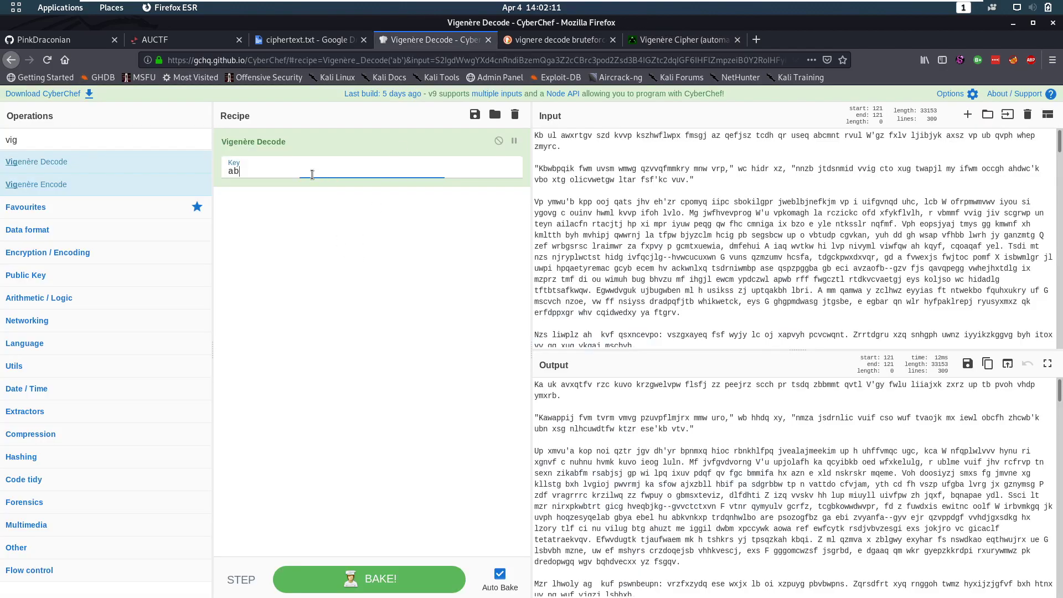
key("ctrl+a")
key("ctrl+v")
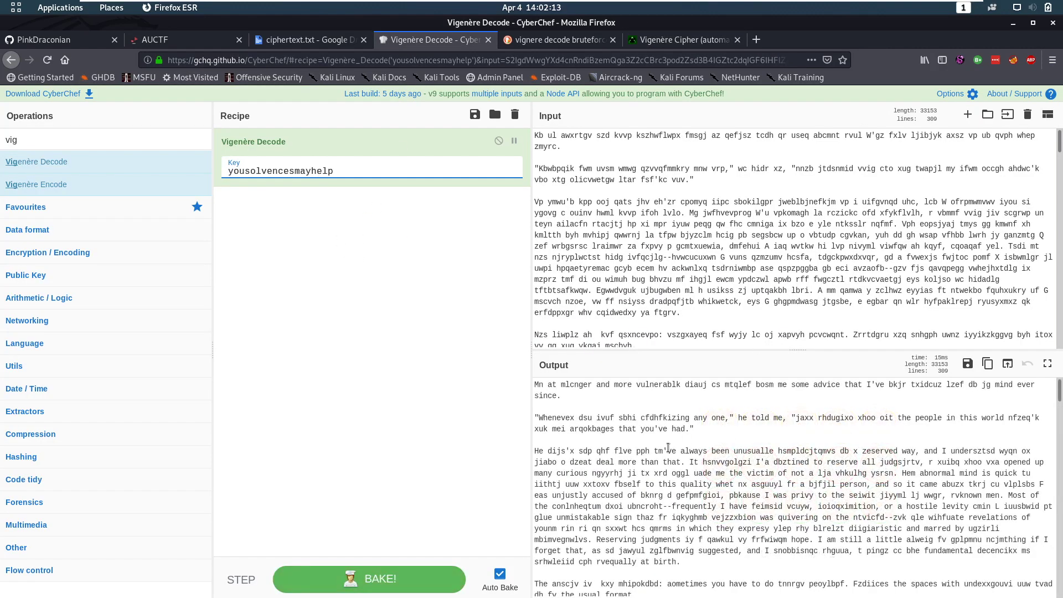
Check the output's readable phrases, like 'ran toward the front', then reselect the key
left_click_drag(601, 384, 636, 384)
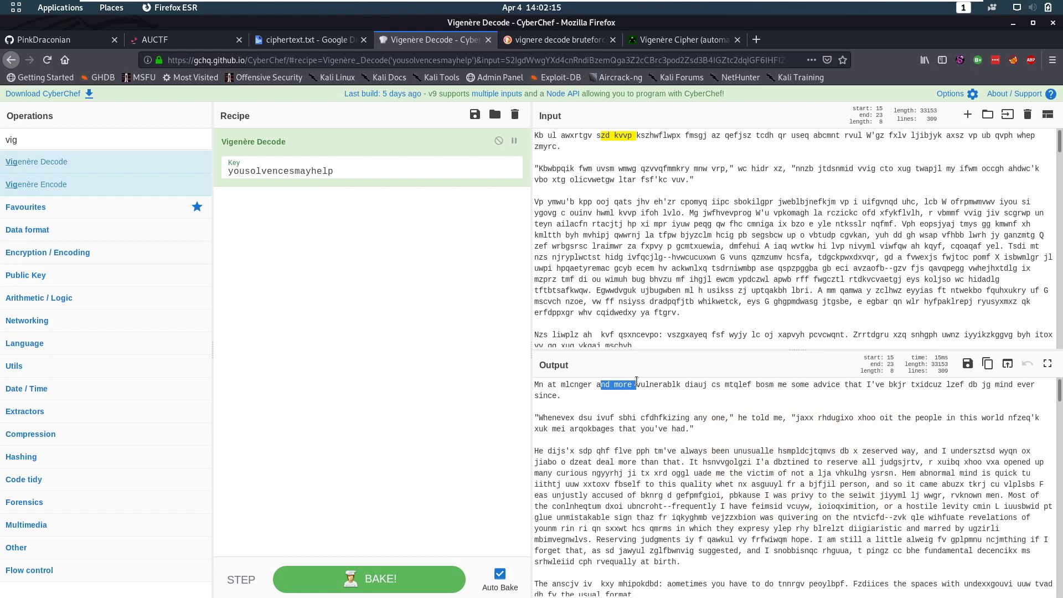
left_click_drag(862, 384, 798, 388)
scroll(832, 521, "down", 15)
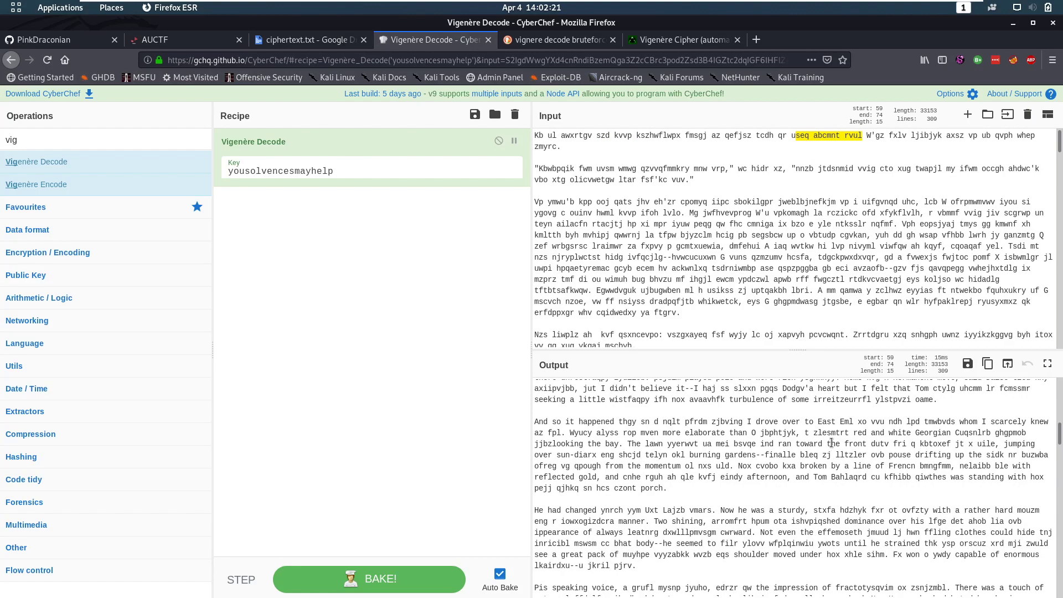
left_click_drag(775, 444, 867, 444)
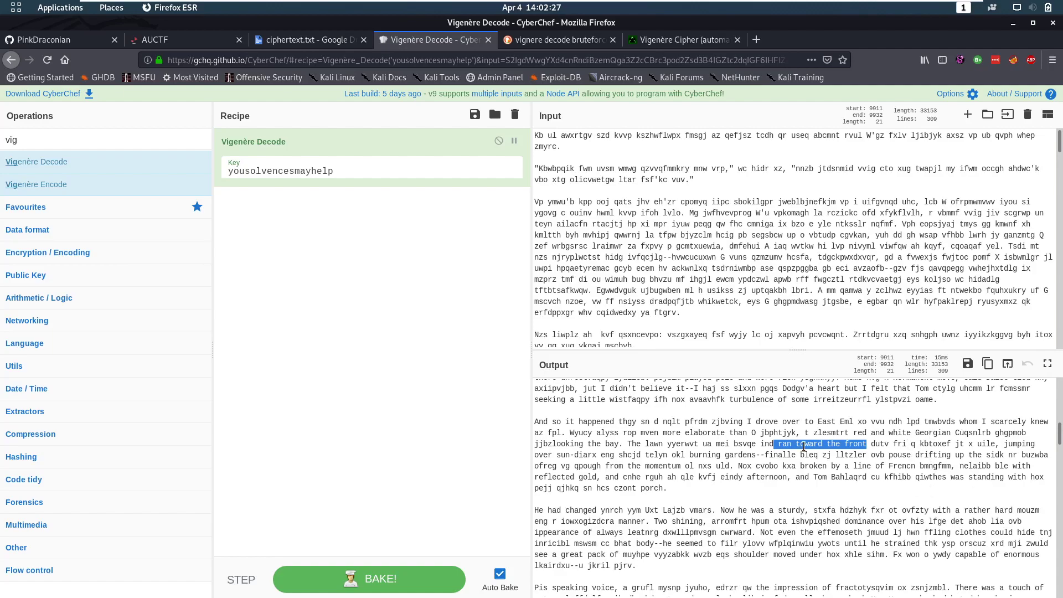
scroll(804, 447, "down", 2)
scroll(830, 432, "up", 15)
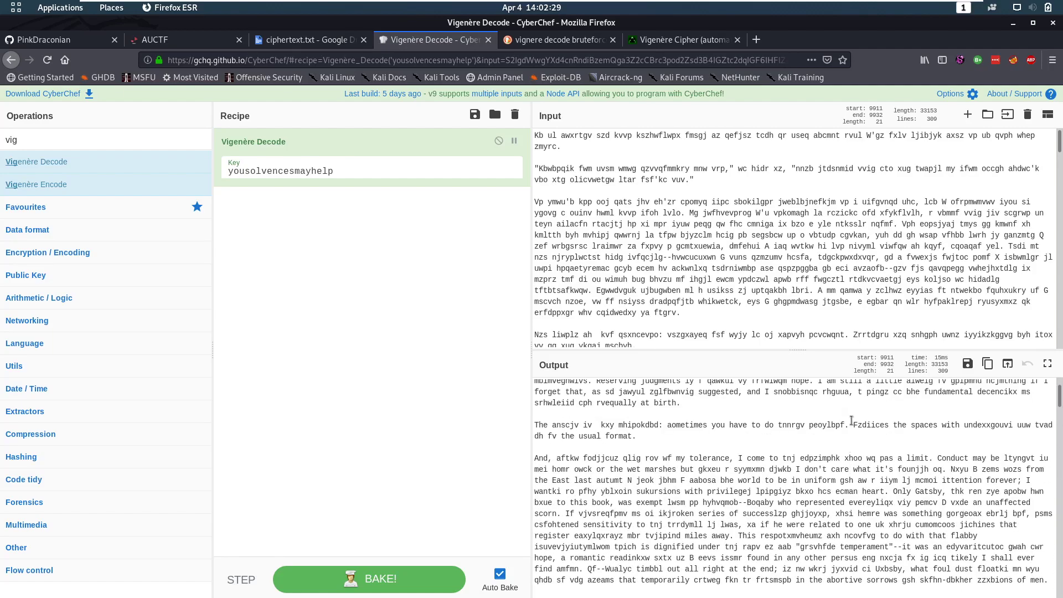
scroll(852, 421, "up", 5)
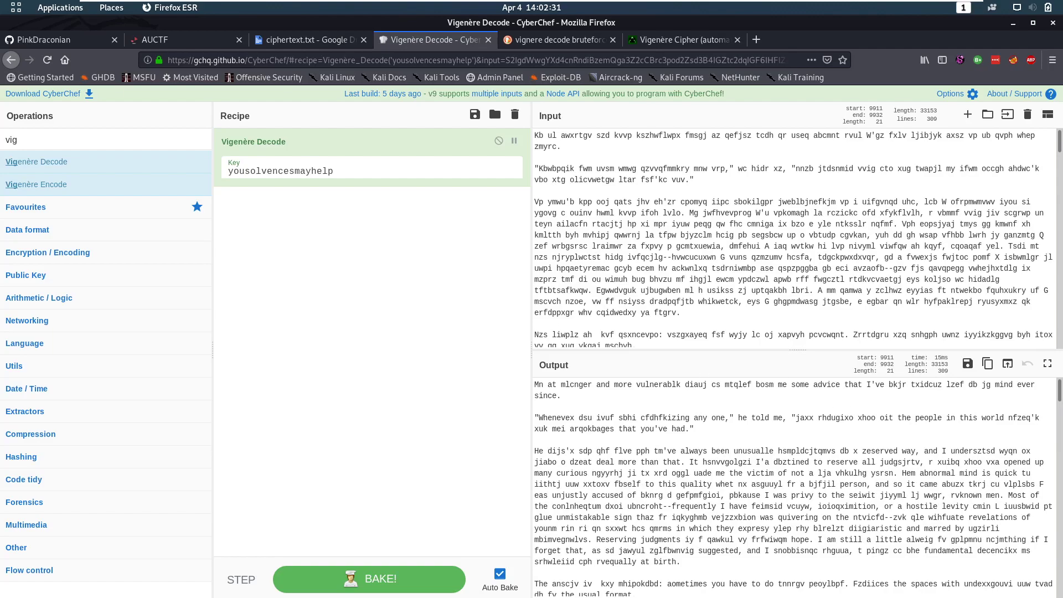
left_click(360, 175)
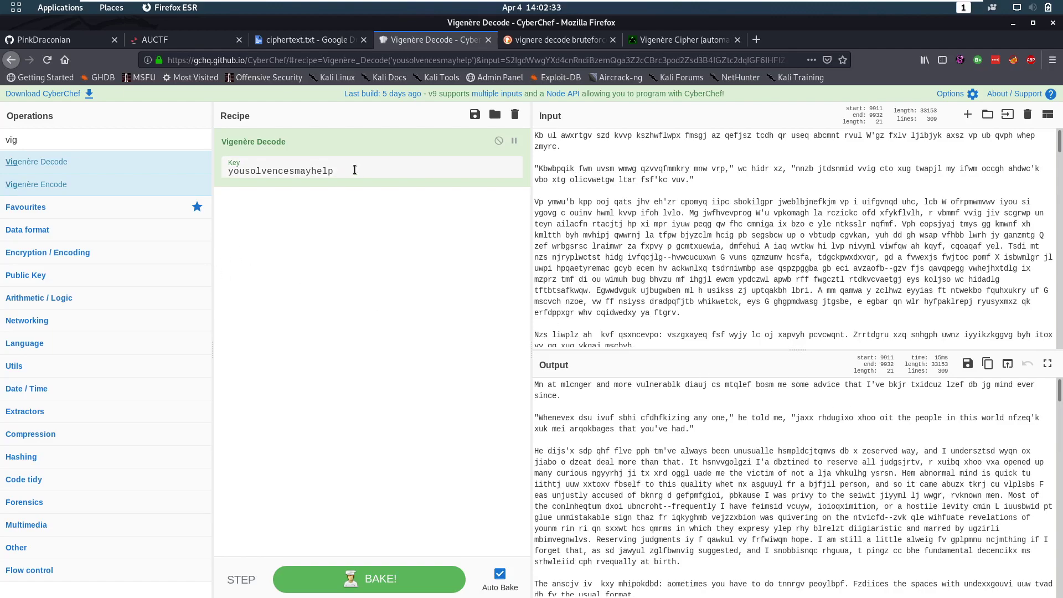
left_click_drag(359, 173, 225, 171)
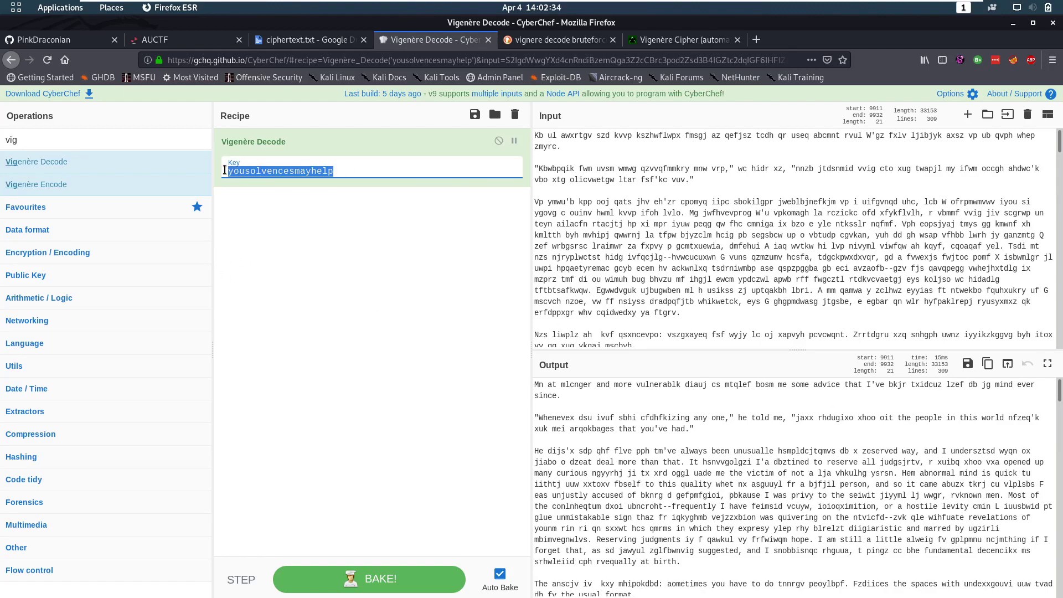
double_click(266, 175)
Copy 'coincidence' from Boxentriq's third-ranked key after comparing readable result text
left_click(669, 43)
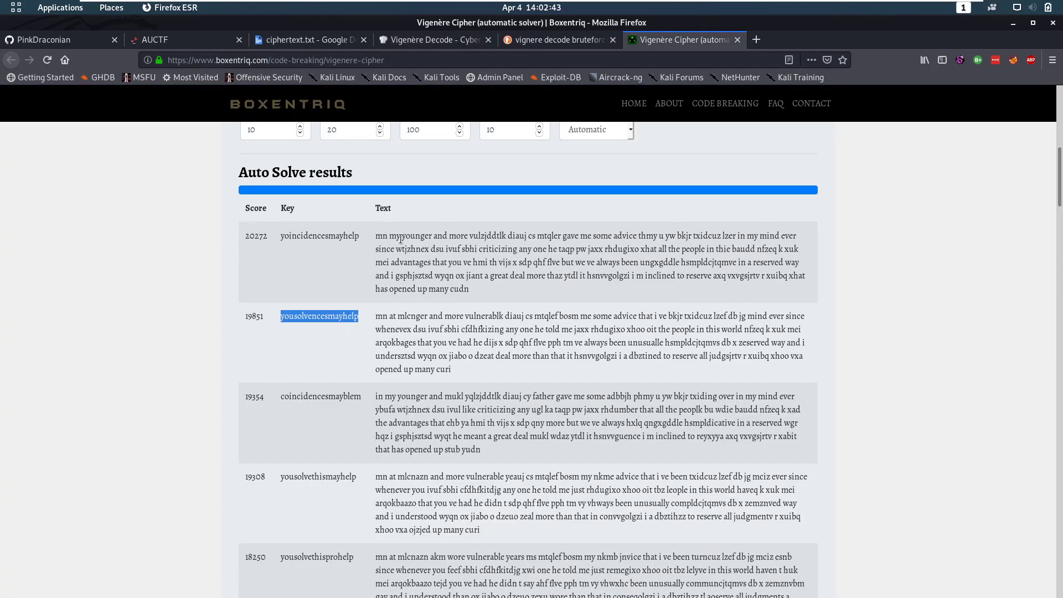
left_click_drag(388, 236, 435, 236)
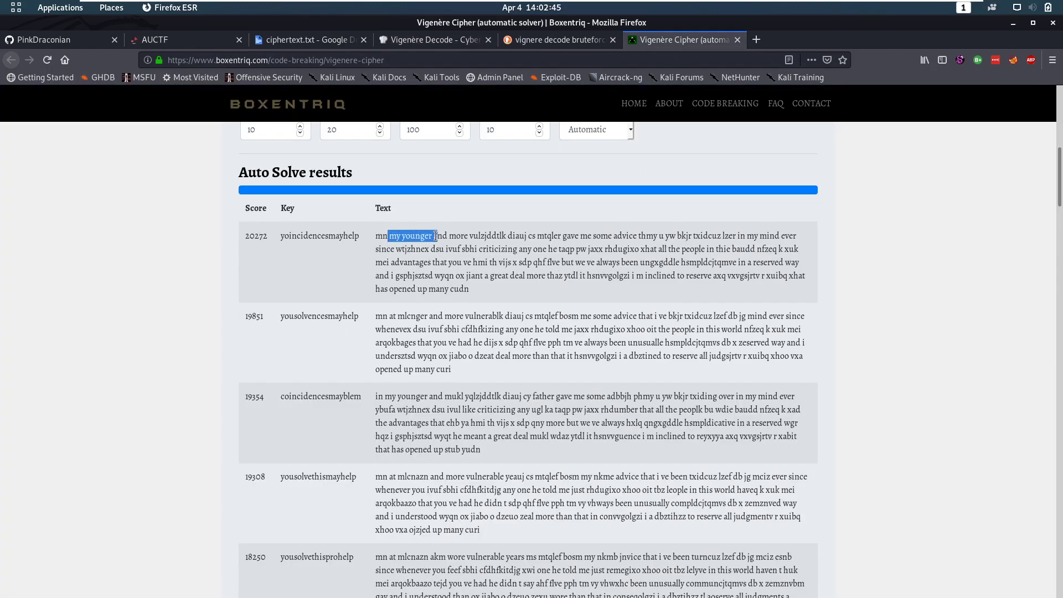
left_click_drag(376, 396, 443, 396)
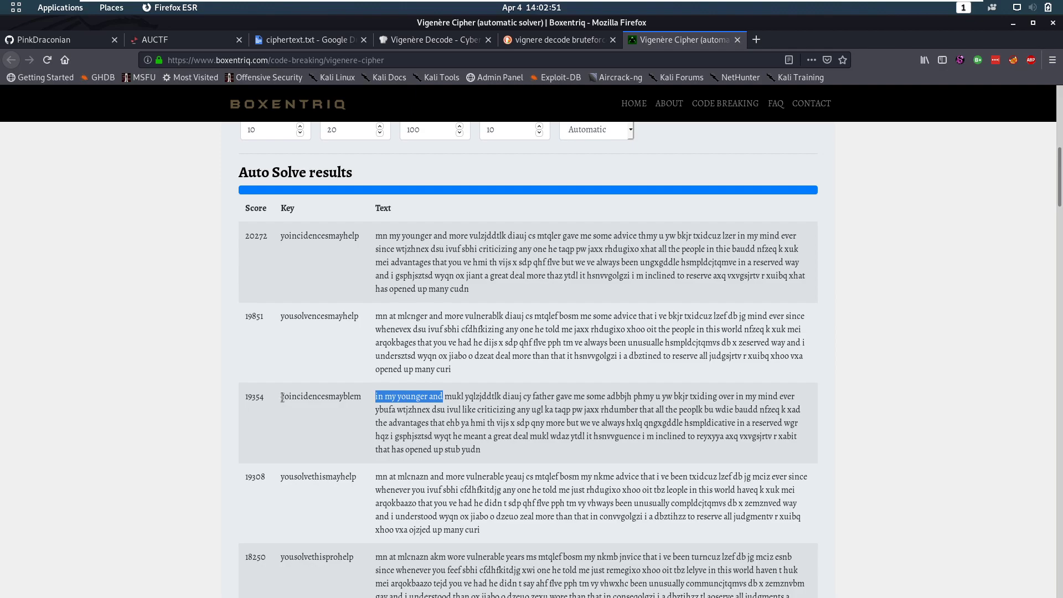
left_click_drag(282, 398, 328, 397)
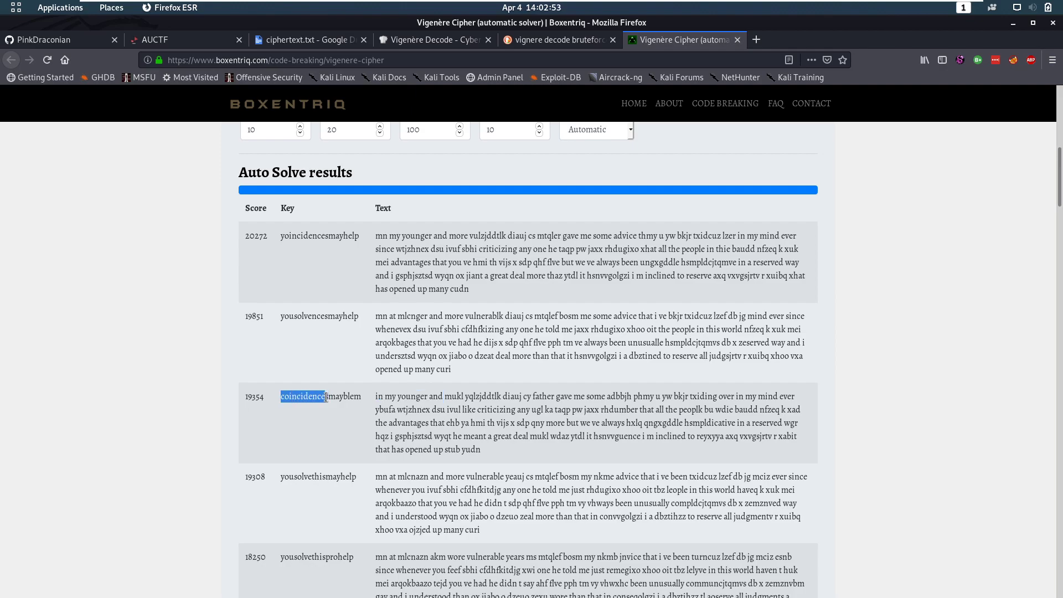
right_click(326, 398)
left_click(339, 406)
left_click(402, 40)
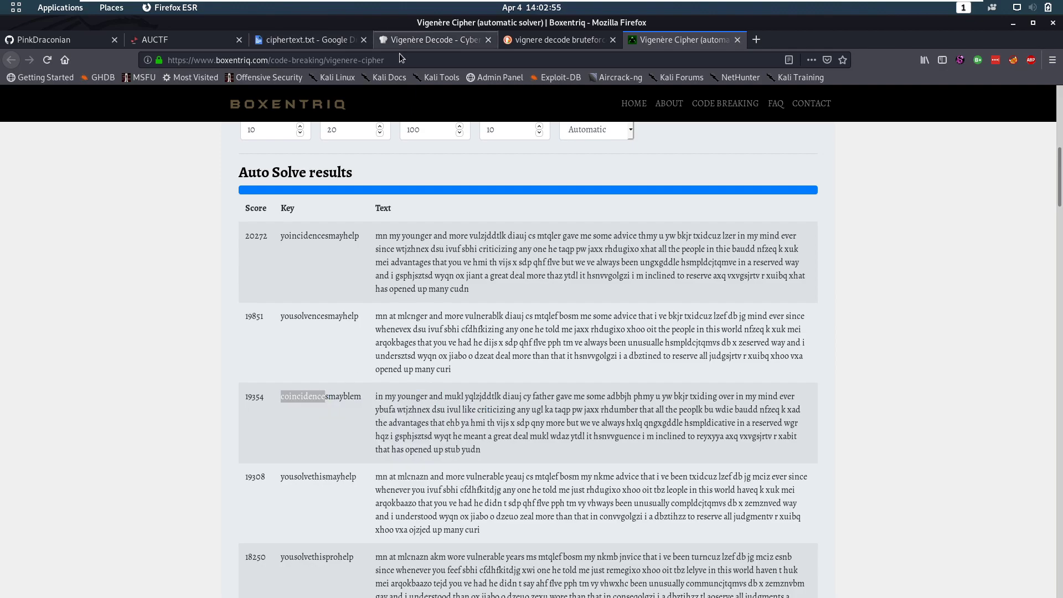
Paste 'coincidence' over the key's opening, making 'coincidencesmayhelp' and output 'In my younger'
left_click(232, 174)
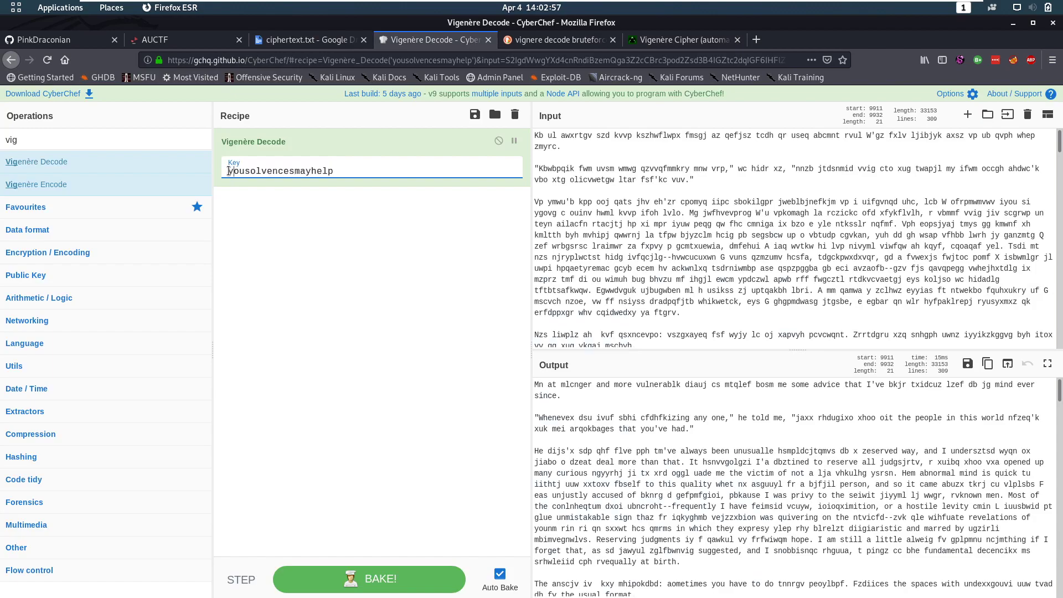
left_click_drag(230, 171, 288, 171)
key("ctrl+v")
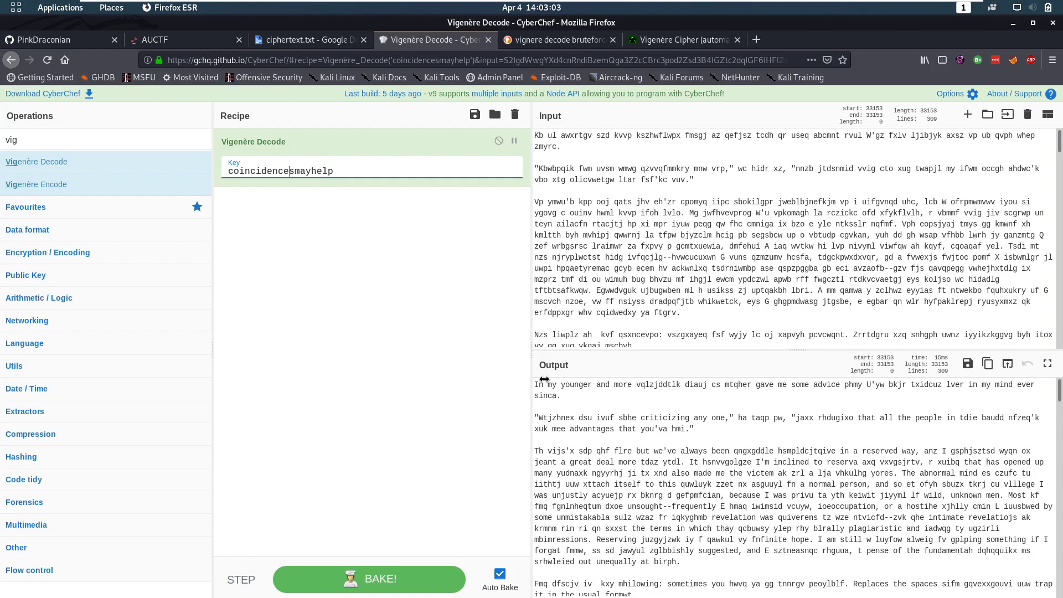
left_click_drag(535, 385, 635, 385)
Compare 'vulnerable' across Boxentriq results; fourth key 'yousolvethismayhelp' decodes it correctly
left_click(299, 39)
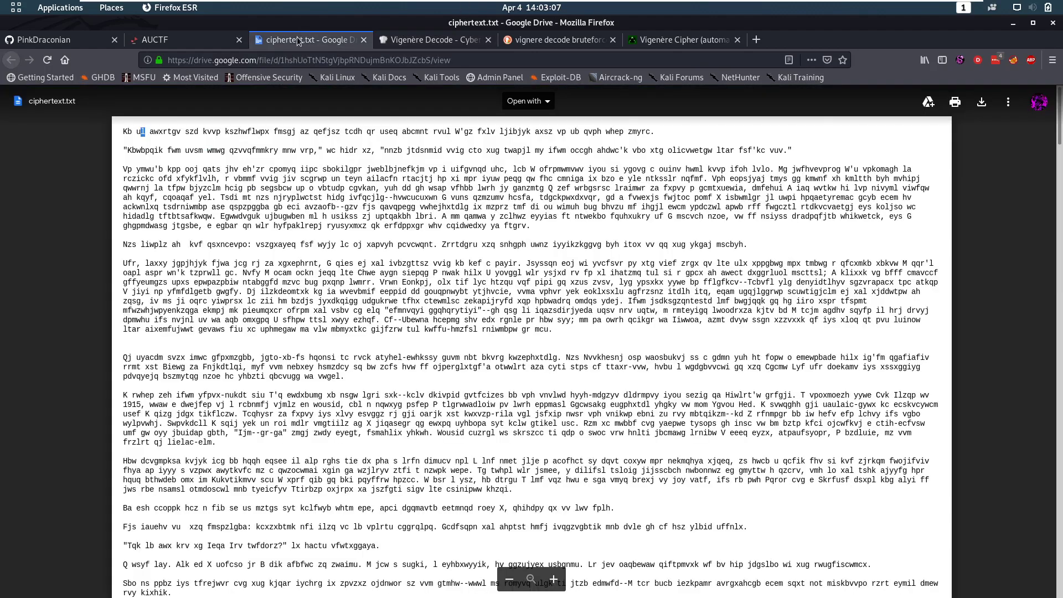
left_click(649, 40)
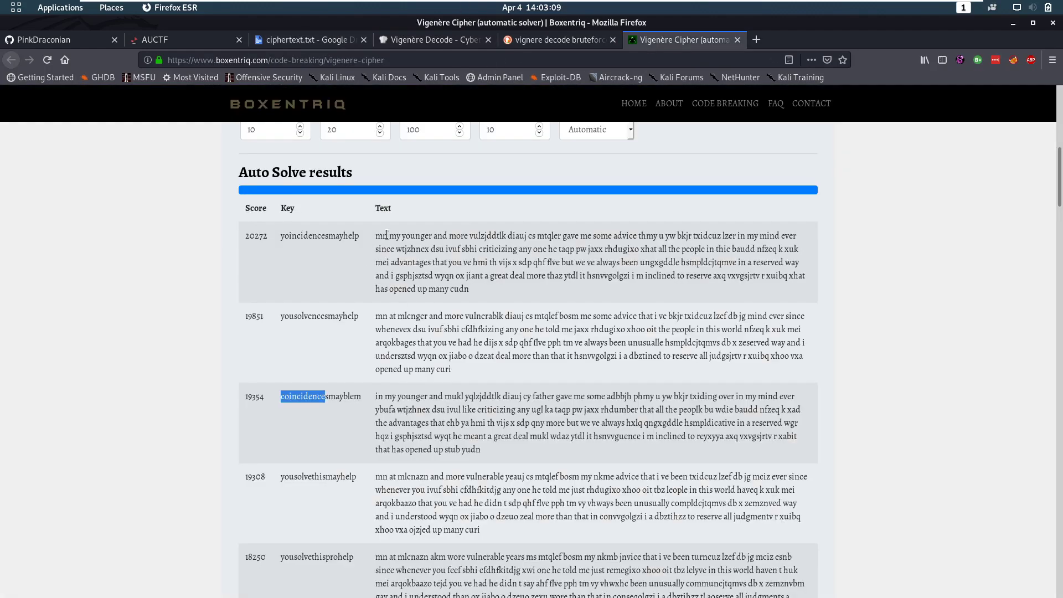
left_click_drag(470, 236, 480, 236)
left_click_drag(464, 317, 496, 314)
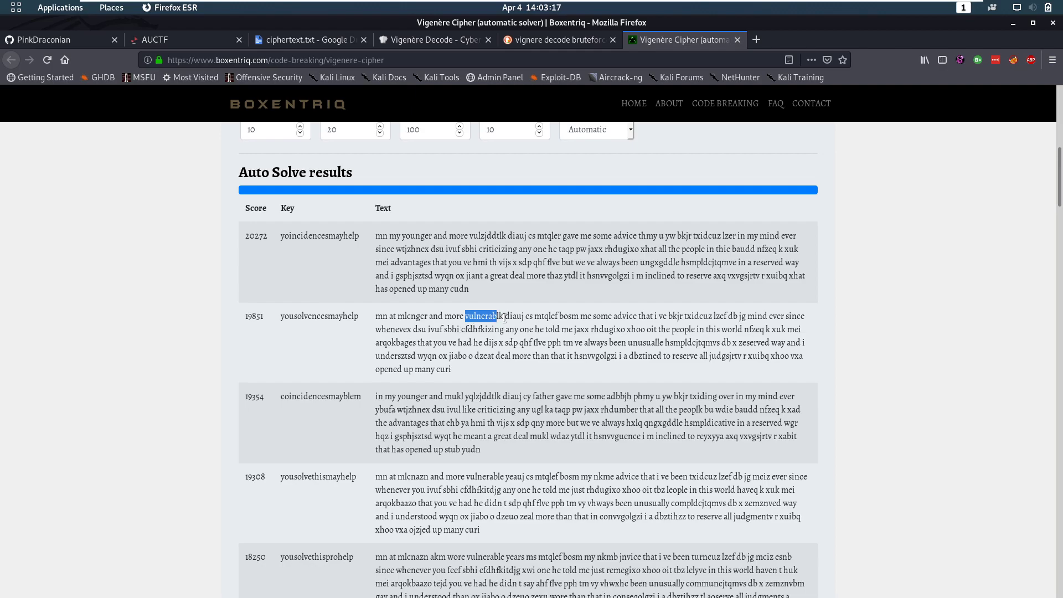
left_click_drag(465, 477, 505, 476)
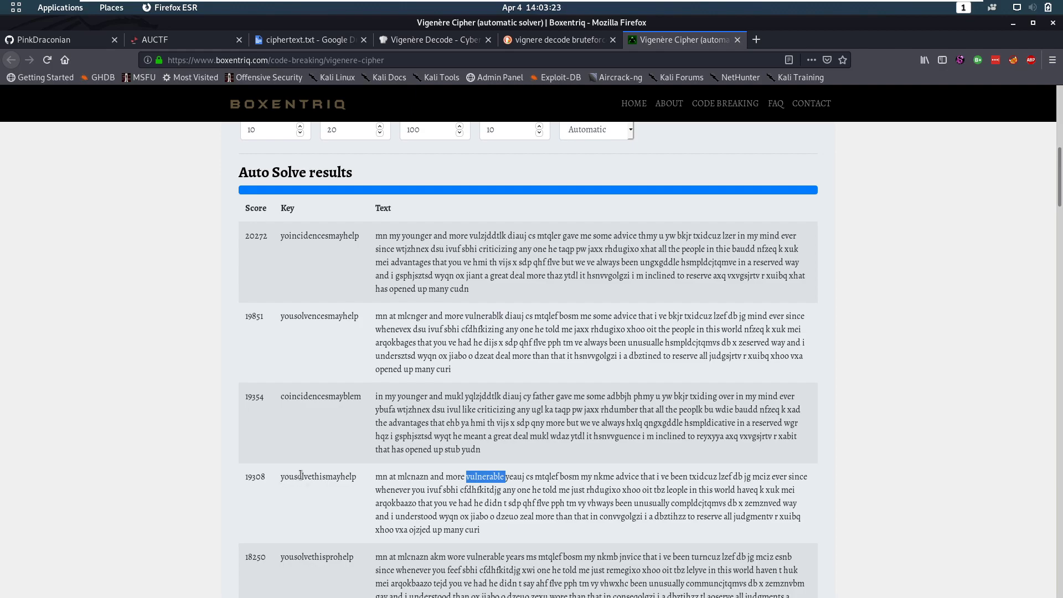
left_click_drag(326, 477, 337, 477)
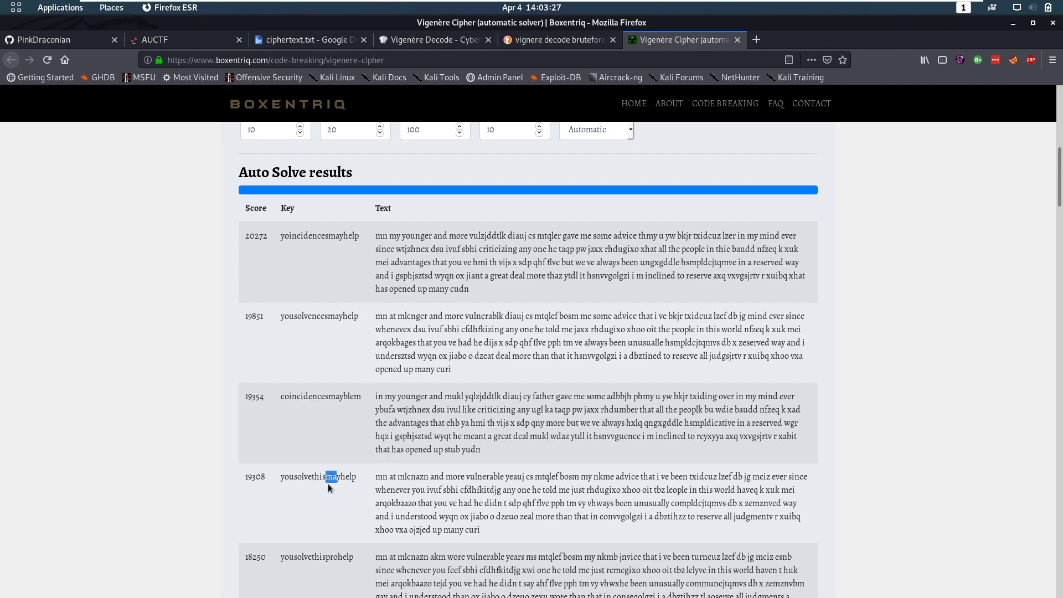
left_click_drag(326, 477, 356, 478)
Append 'yousolvethis' to the key, making 'coincidencesmayhelpyousolvethis'
left_click(307, 40)
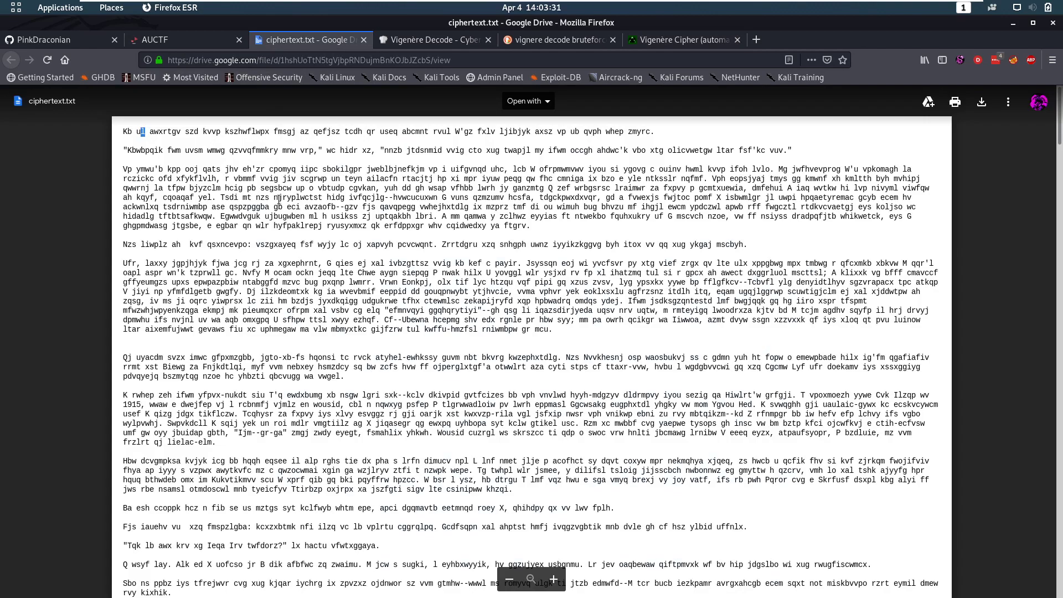
left_click(155, 39)
left_click(431, 40)
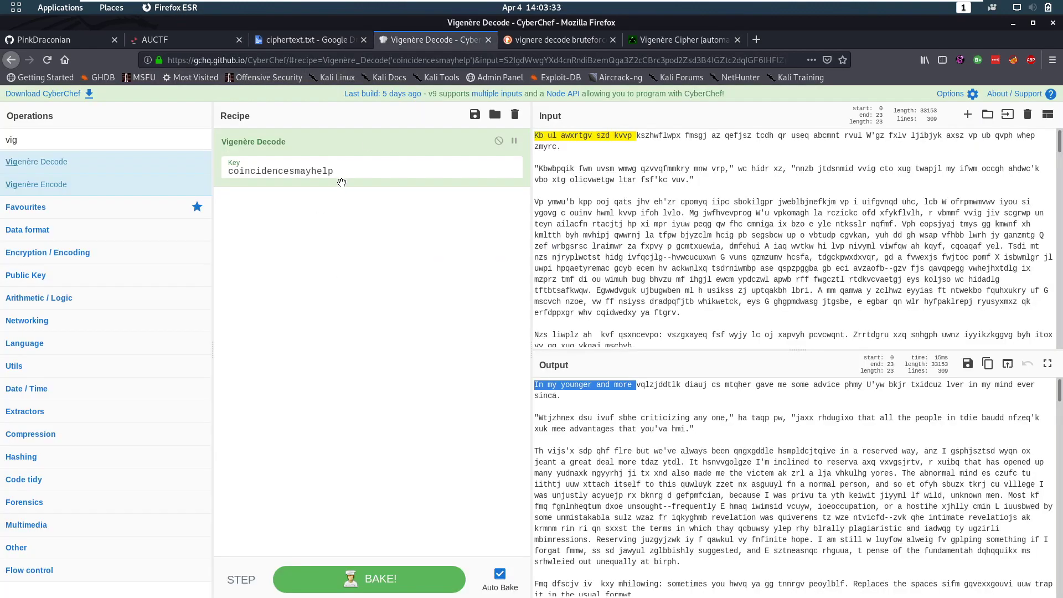
left_click_drag(334, 171, 294, 172)
left_click(335, 177)
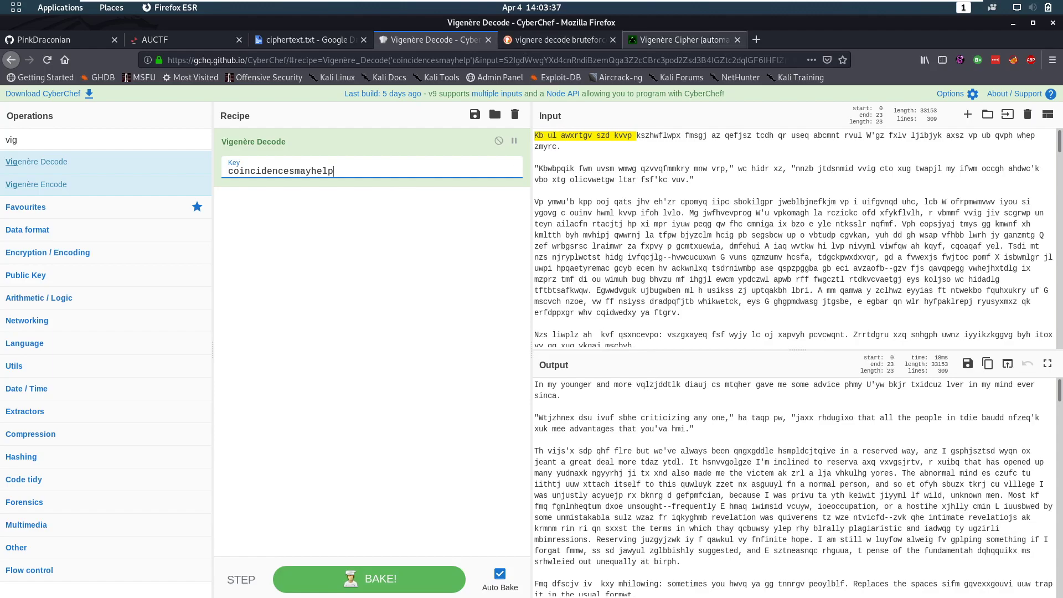
left_click(682, 39)
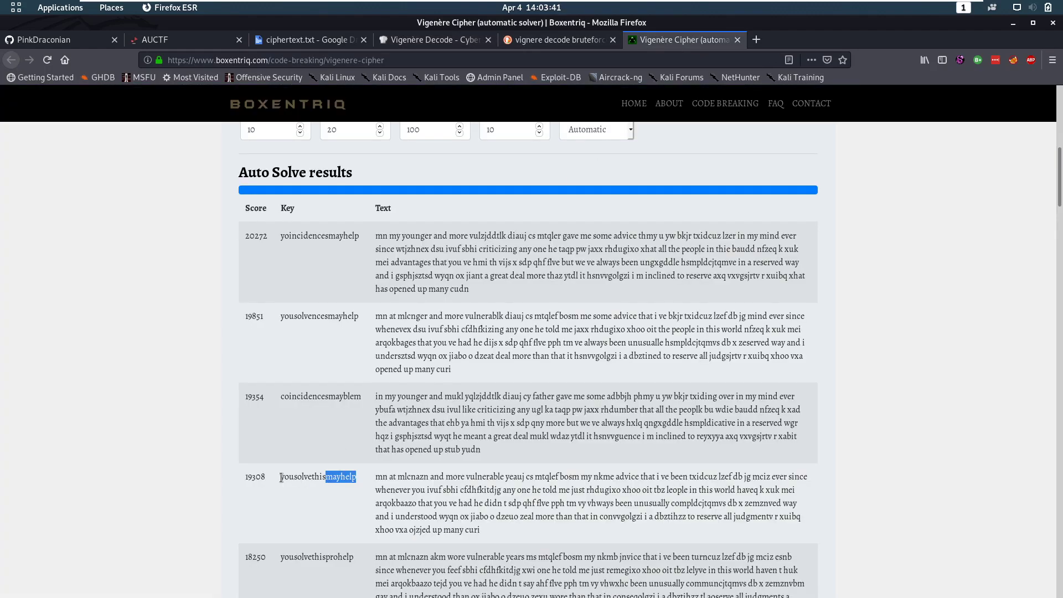
left_click_drag(281, 477, 326, 480)
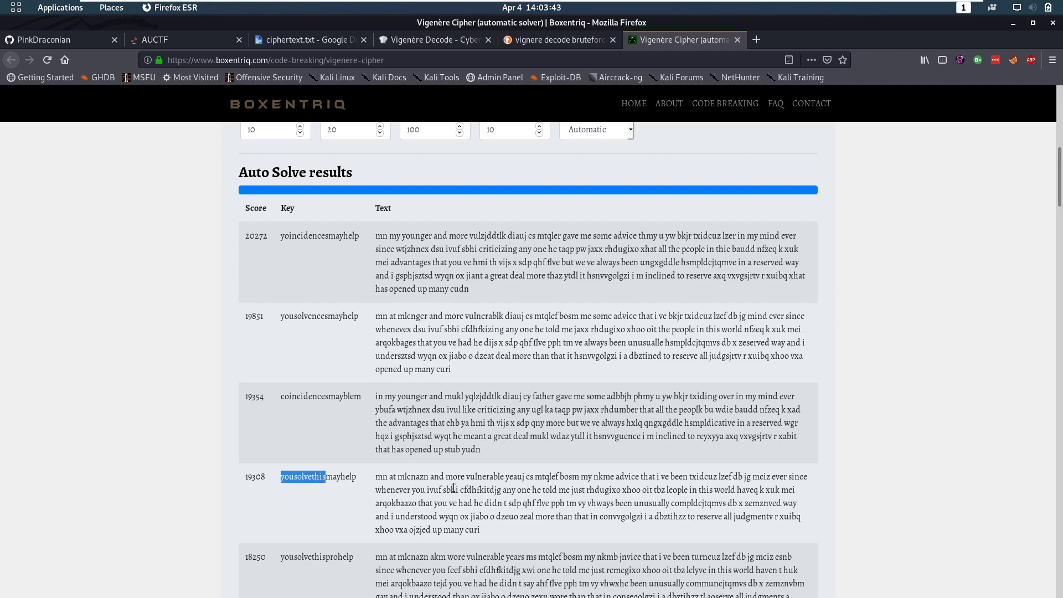
left_click(435, 40)
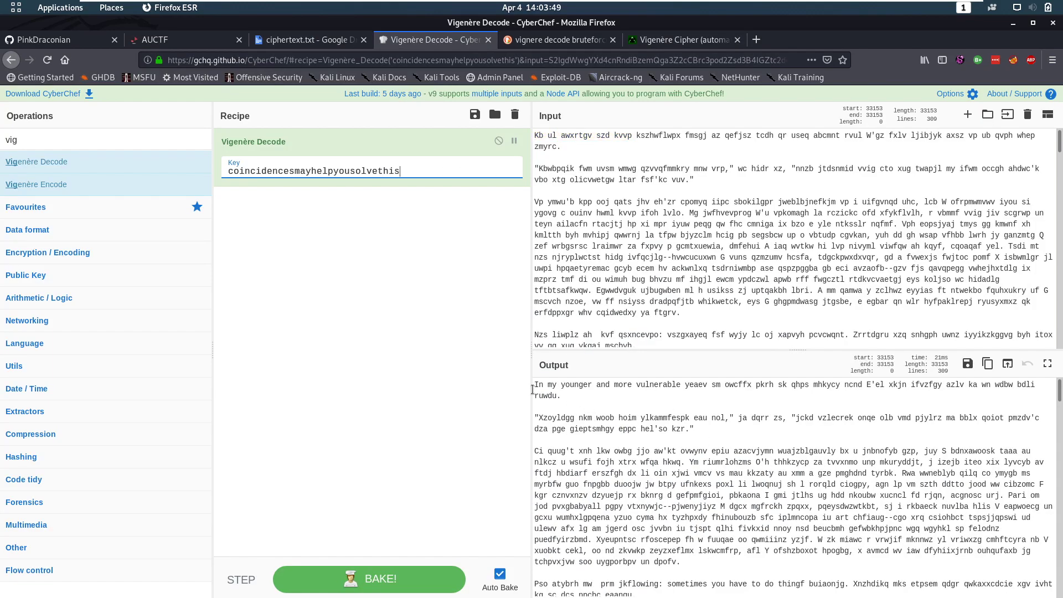
left_click_drag(533, 386, 681, 386)
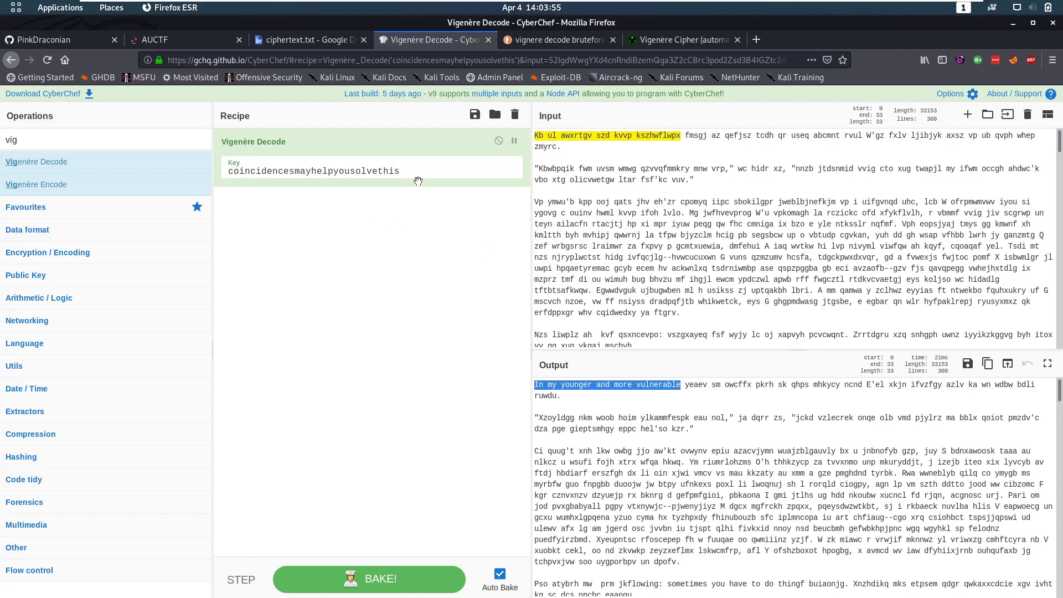
double_click(224, 169)
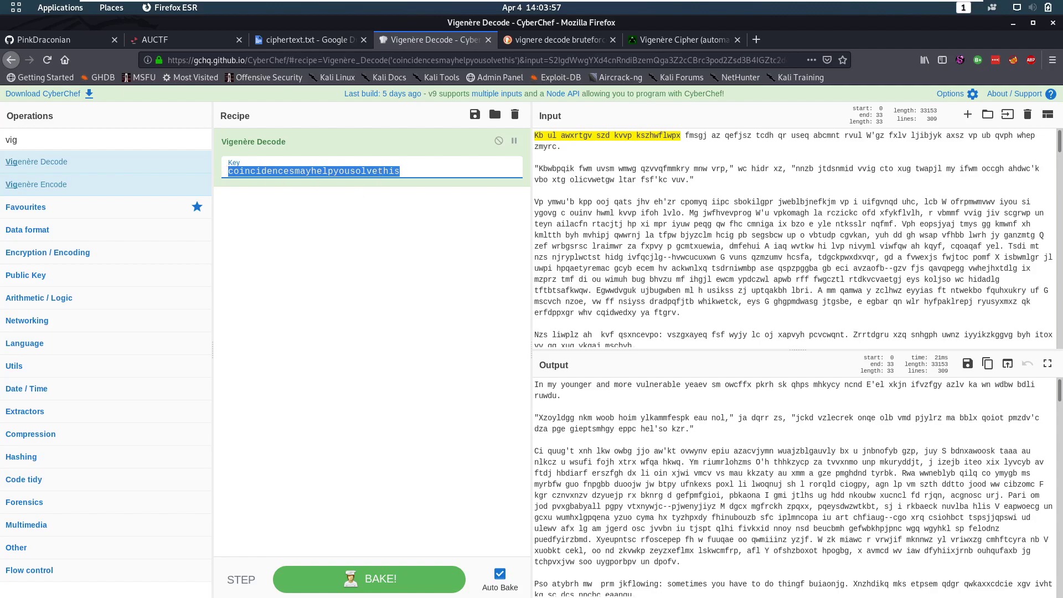
left_click(419, 174)
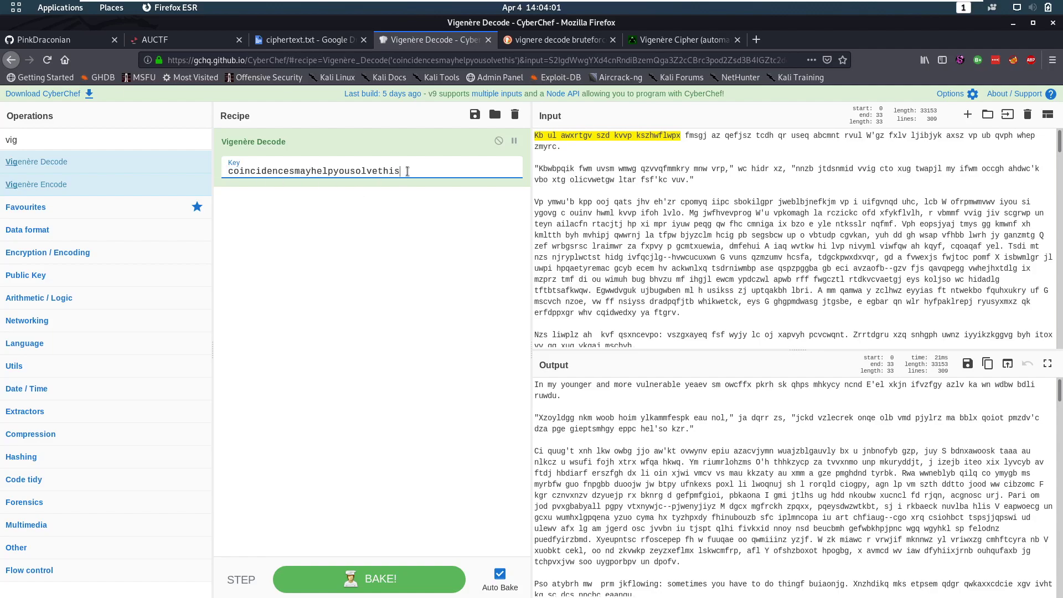
Pad the Vigenère key with 'aaaaaaa', review the partly readable output, then select the padding a's
type("a")
type("aaa")
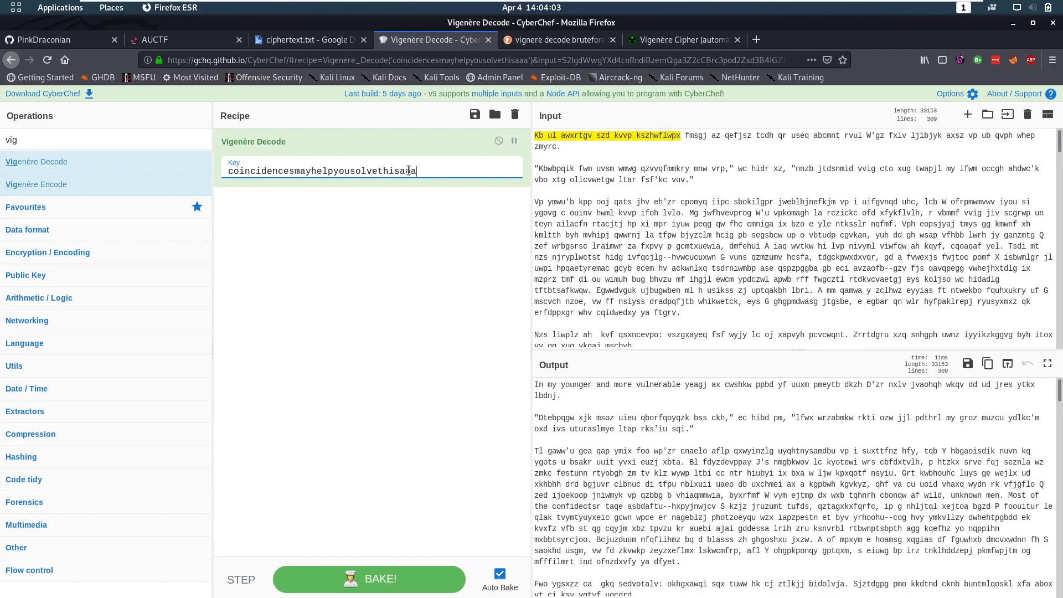
key("BackSpace")
key("BackSpace")
key("BackSpace")
key("BackSpace")
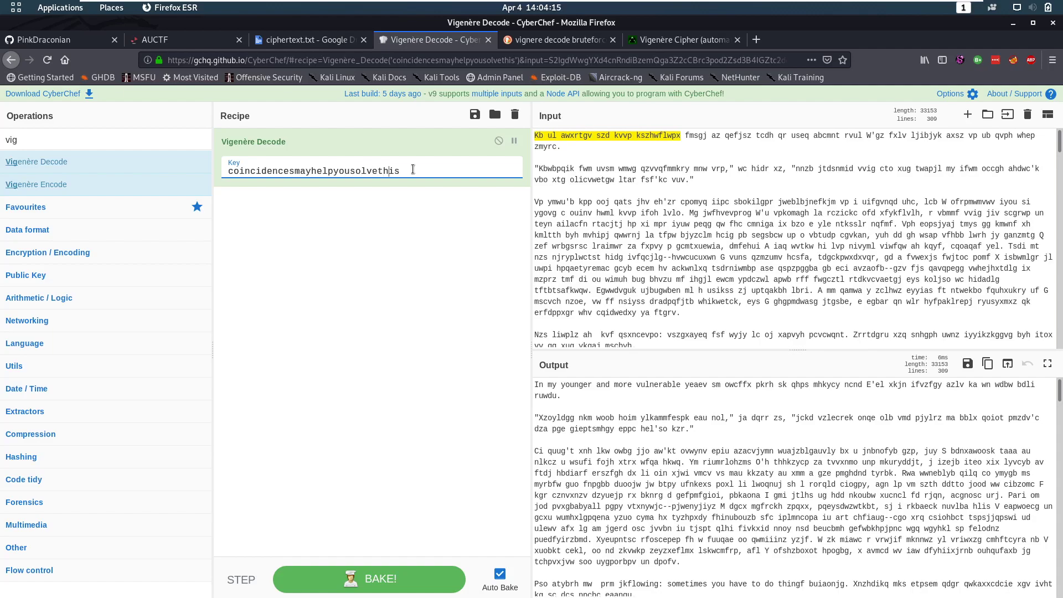
type("a")
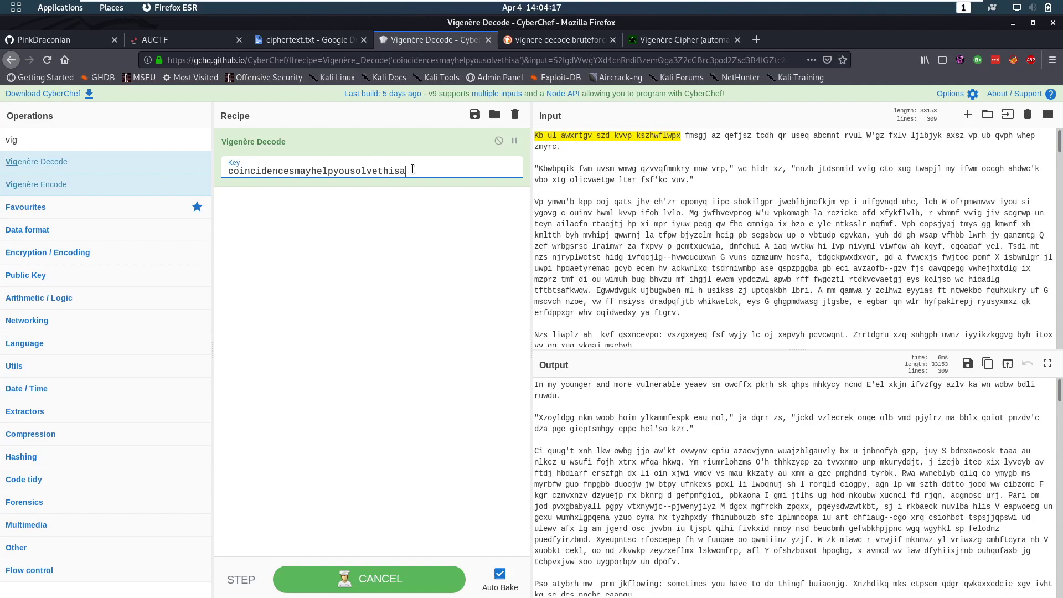
type("aaaaaa")
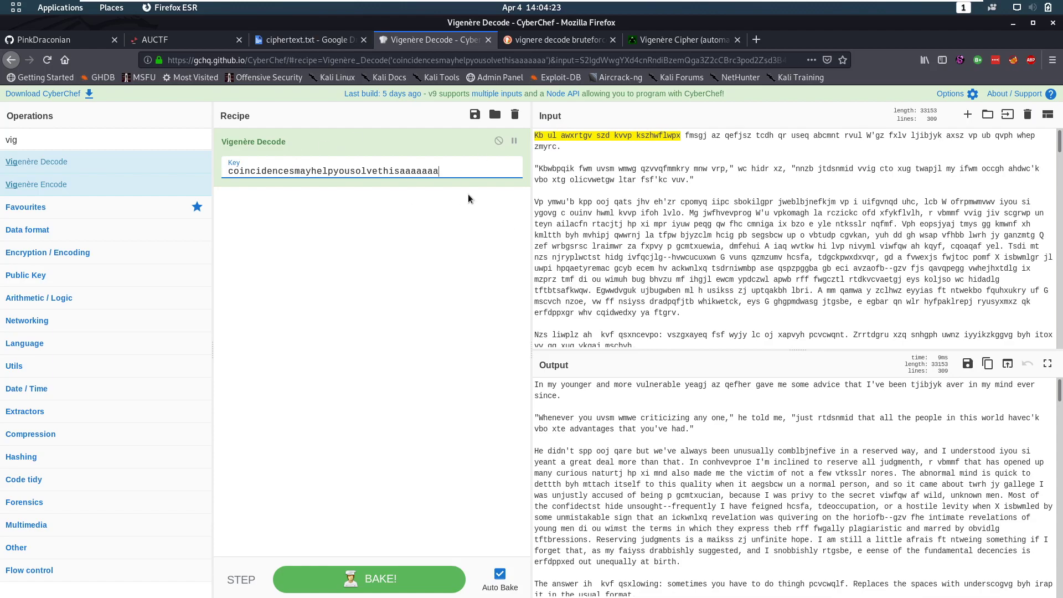
left_click(593, 391)
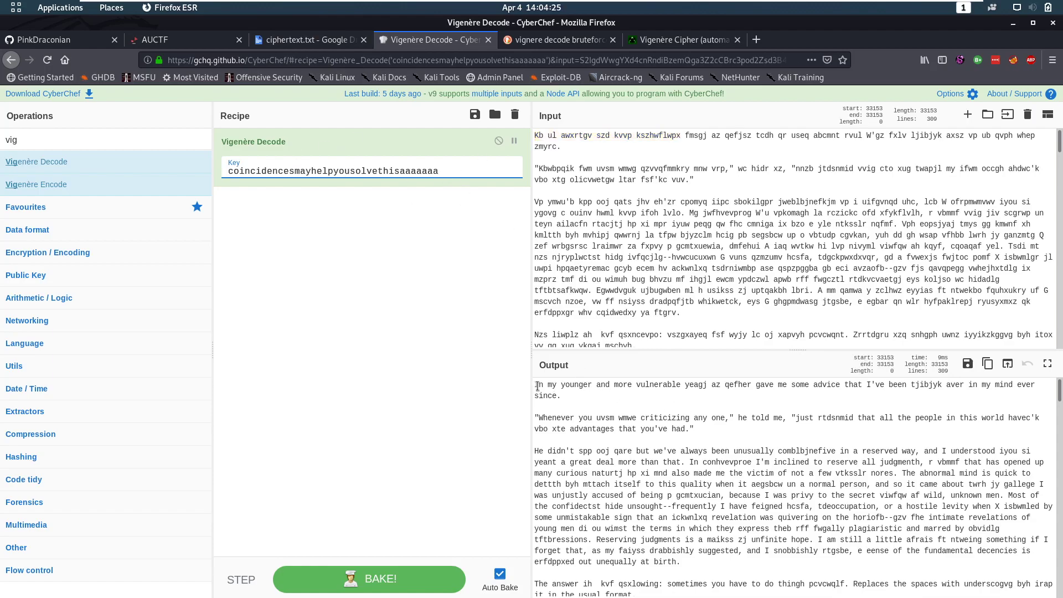
scroll(700, 453, "down", 15)
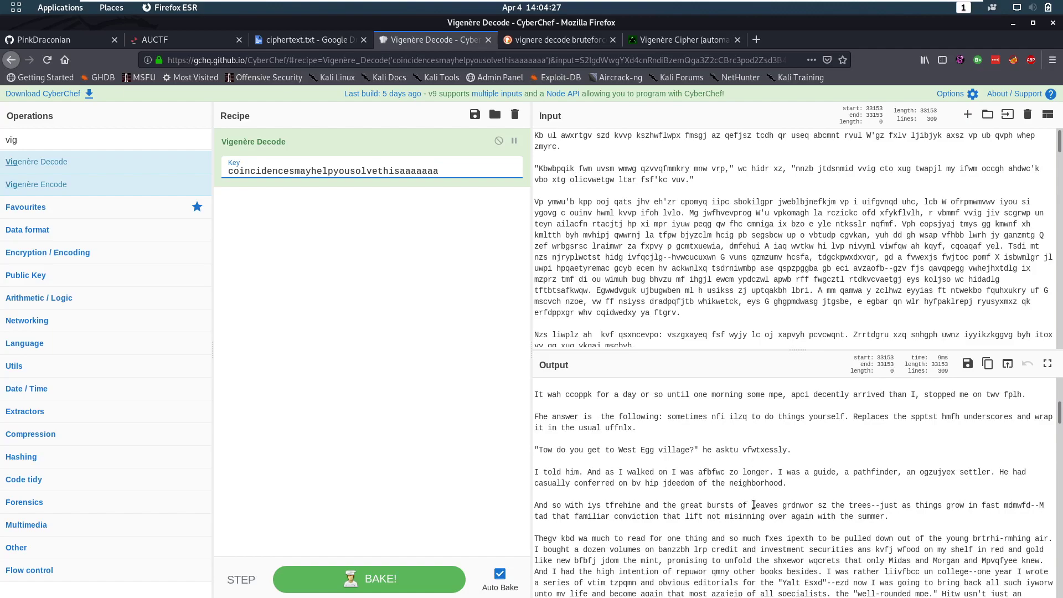
scroll(839, 466, "up", 15)
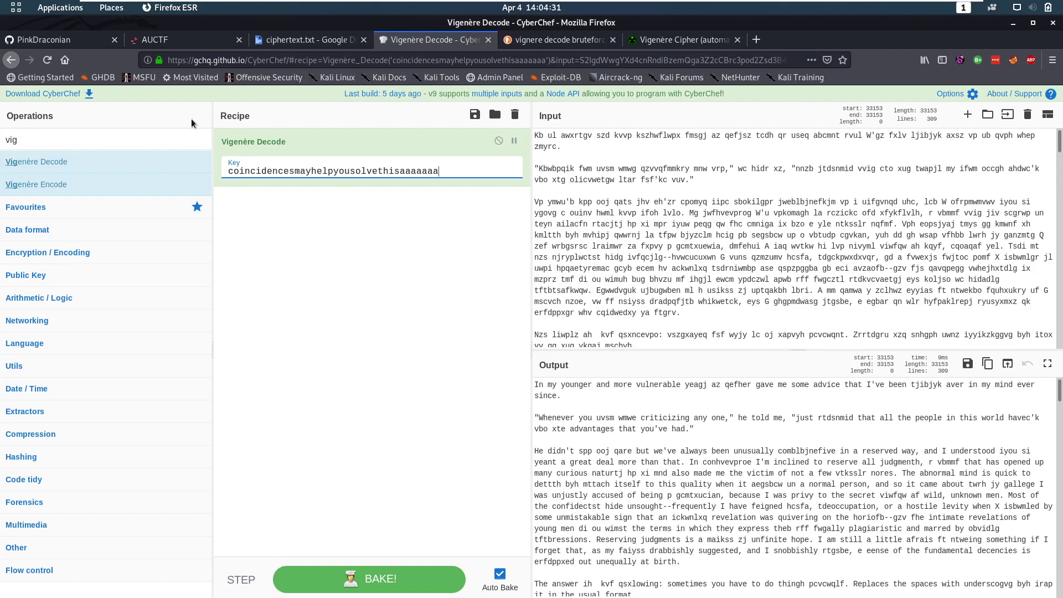
left_click_drag(440, 171, 400, 171)
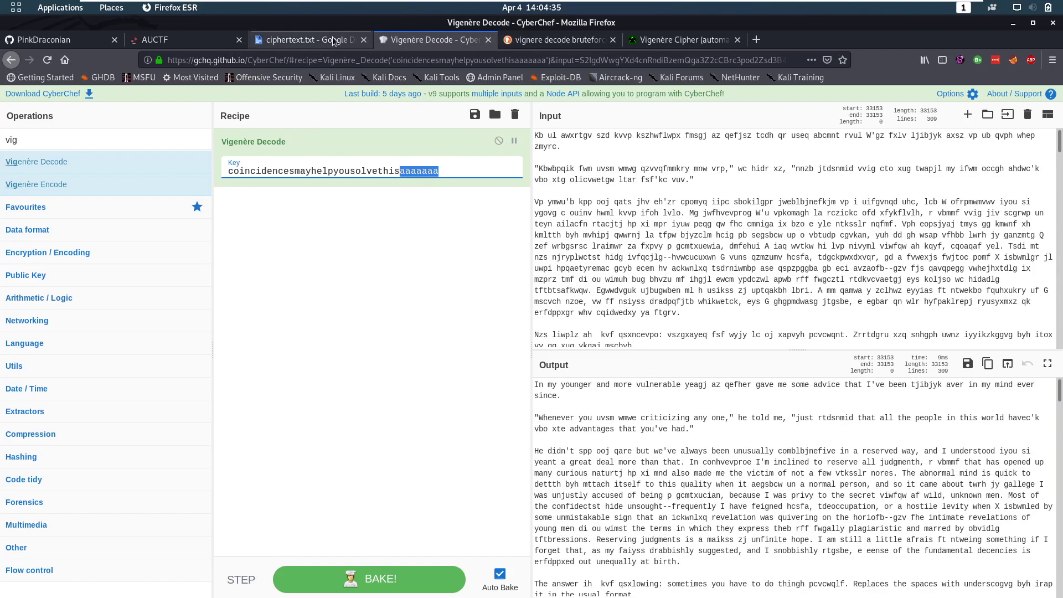
left_click(677, 42)
scroll(595, 383, "down", 1)
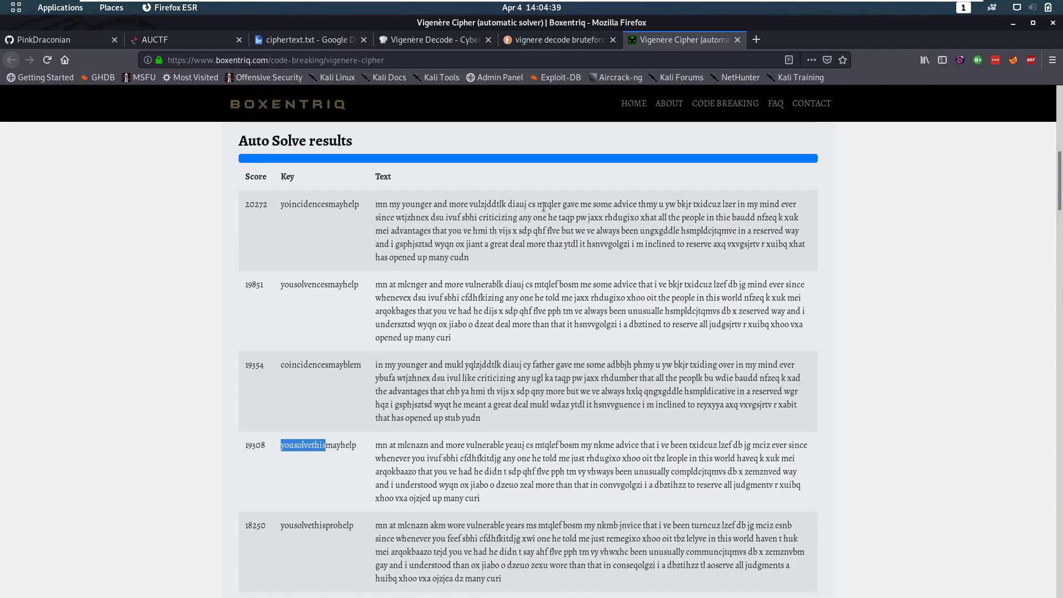
scroll(509, 316, "down", 1)
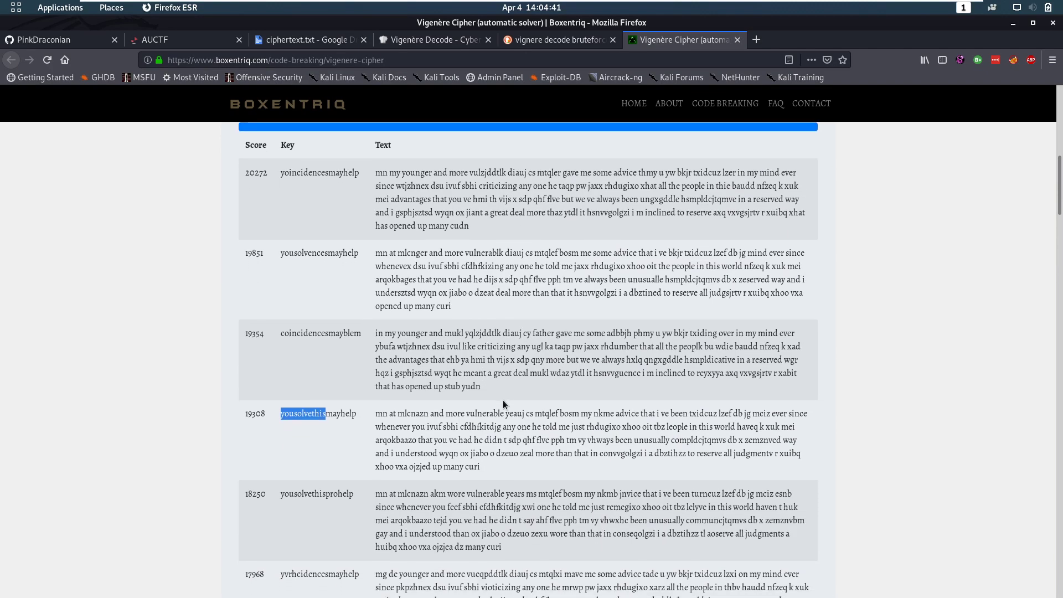
left_click_drag(509, 495, 525, 496)
mouse_move(353, 497)
left_mouse_down()
mouse_move(337, 497)
mouse_move(351, 495)
left_mouse_up()
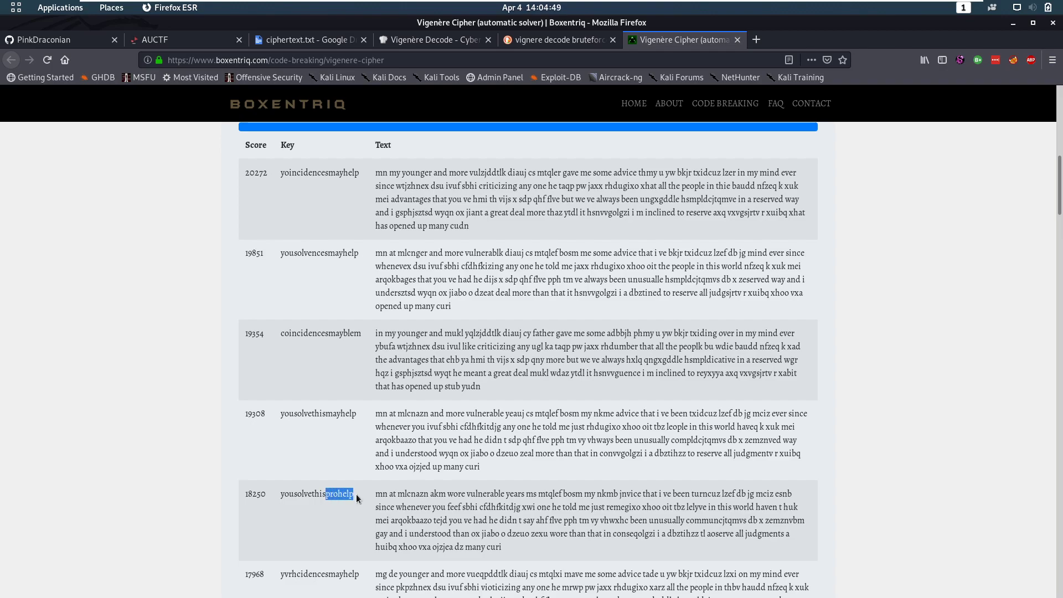
scroll(357, 494, "down", 3)
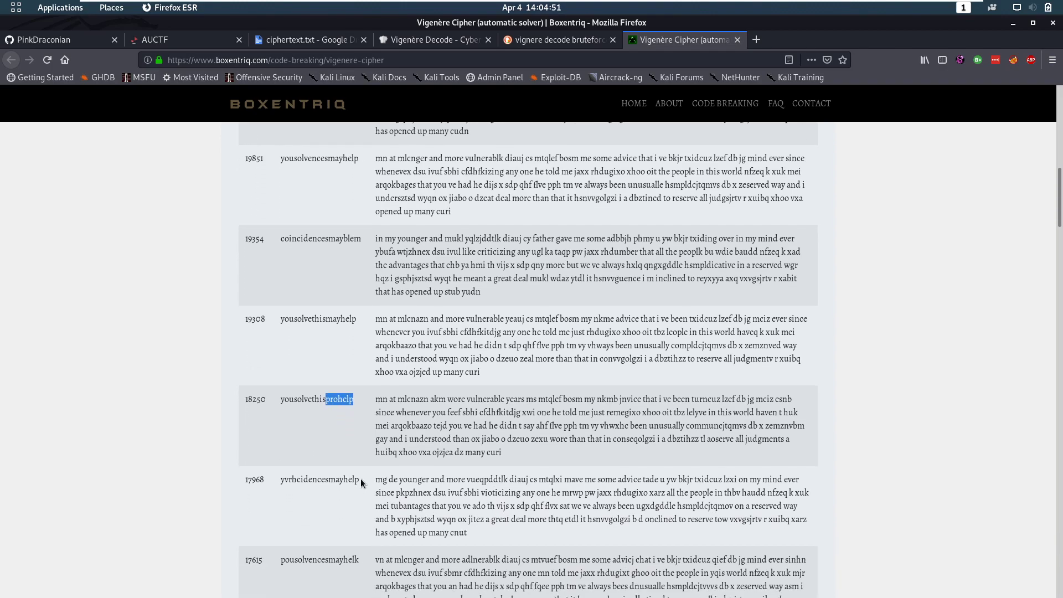
left_click(508, 402)
left_click_drag(327, 400, 328, 400)
left_click(183, 39)
Replace the trailing a's in CyberChef's key with 'prohelp' and inspect the still-garbled output
left_click(432, 40)
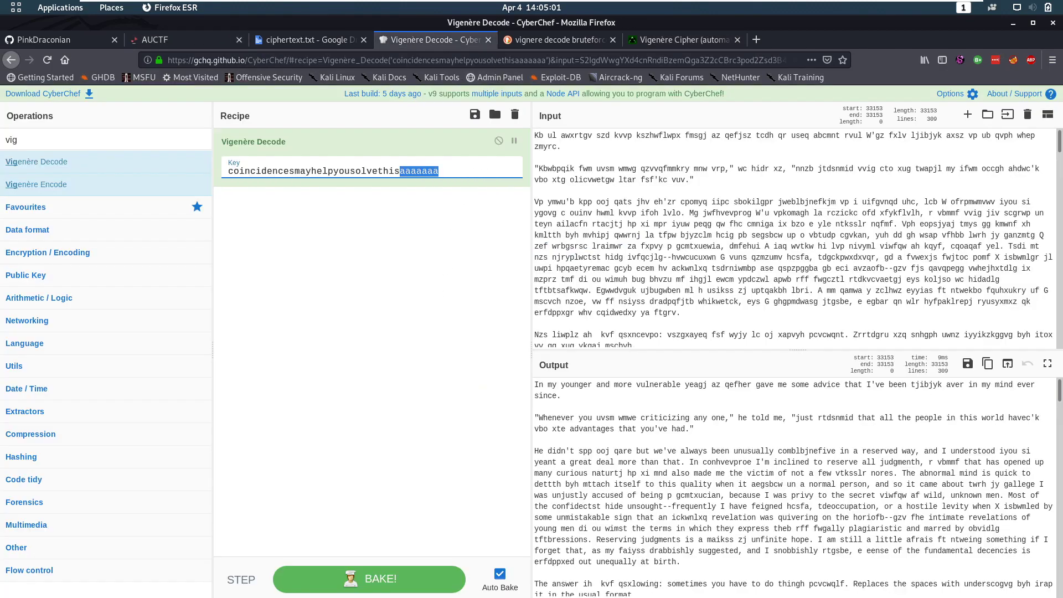
left_click_drag(468, 172, 399, 171)
type("prohelp")
left_click_drag(708, 388, 749, 386)
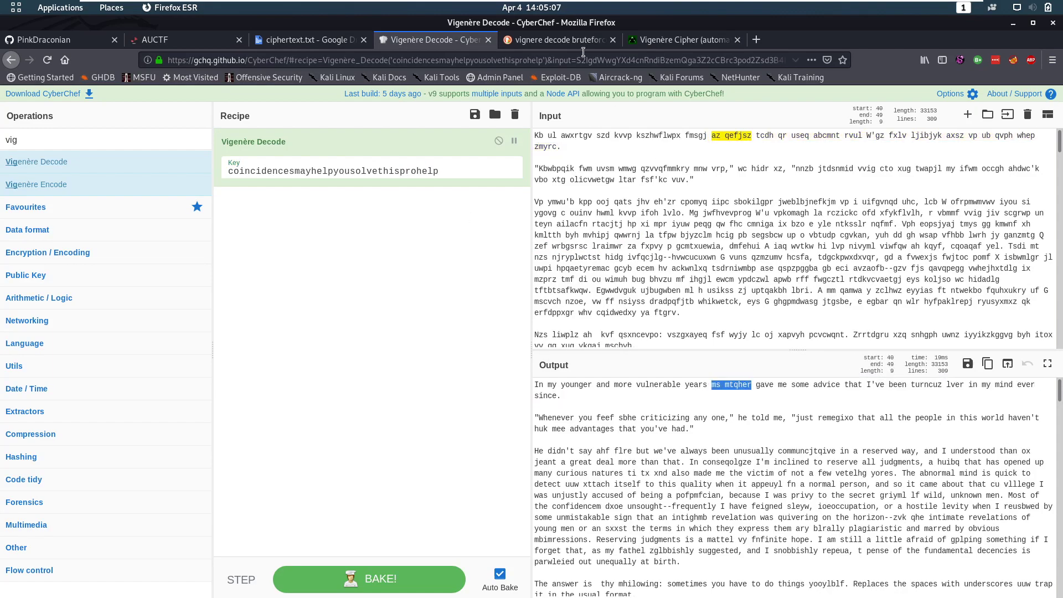
In Boxentriq's candidate keys, copy the 'mayblem' ending of key 'coincidencesmayblem'
left_click(645, 42)
scroll(586, 235, "up", 10)
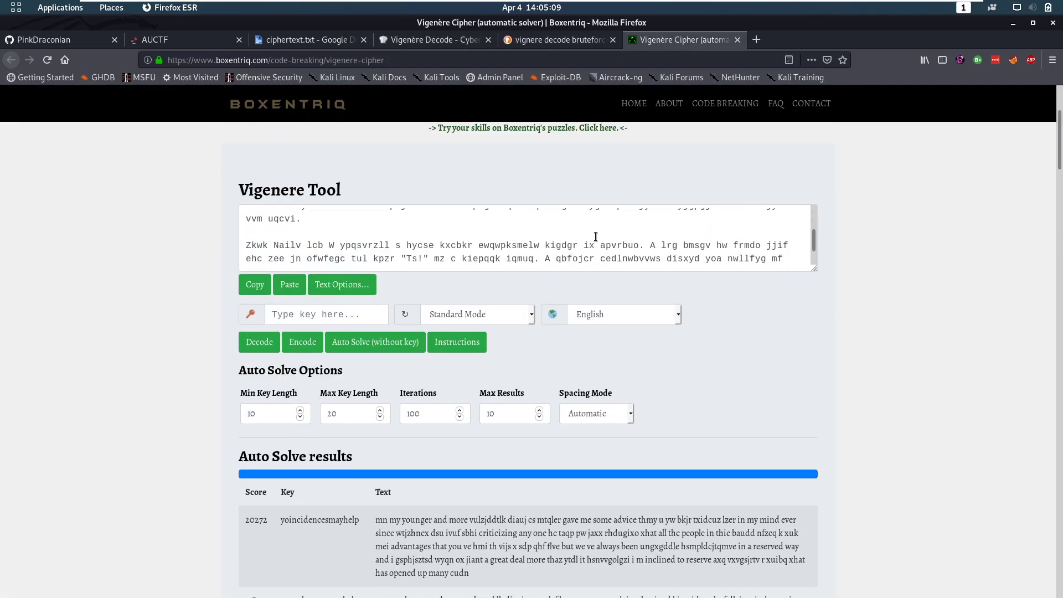
scroll(596, 237, "down", 3)
scroll(606, 454, "down", 4)
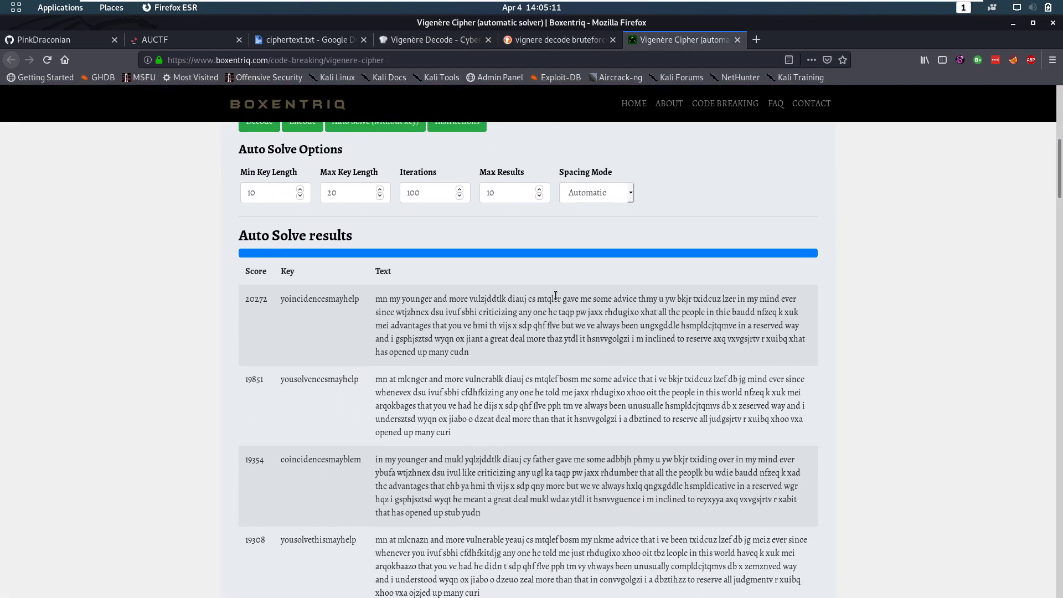
double_click(541, 461)
left_click_drag(329, 461, 360, 463)
key("ctrl+c")
Replace 'help' with 'mayblem' and remove 'may', so the key ends in 'problem'
left_click(187, 45)
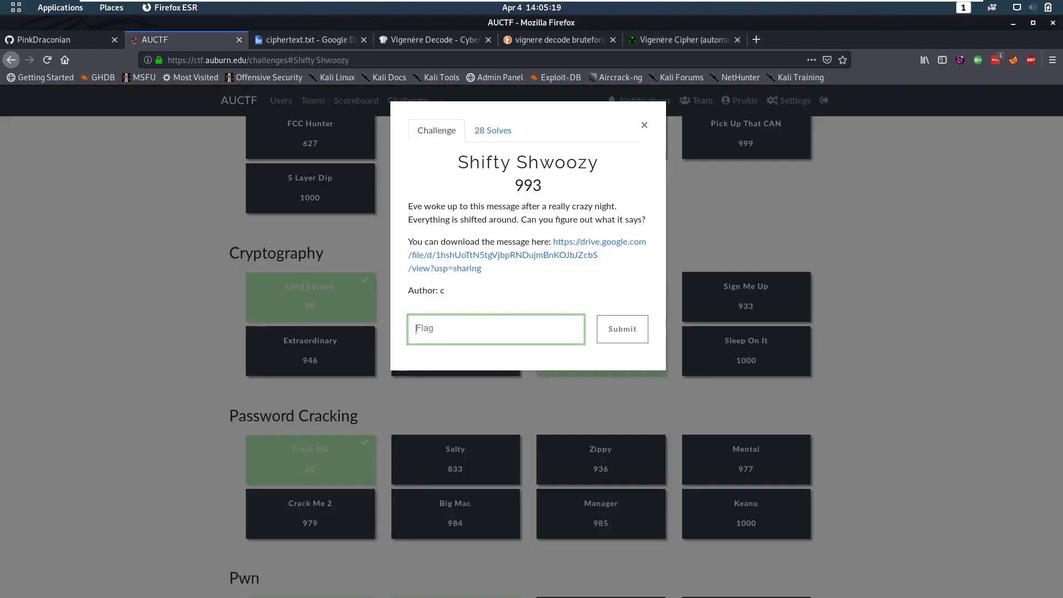
left_click(409, 47)
left_click_drag(443, 172, 416, 172)
key("ctrl+v")
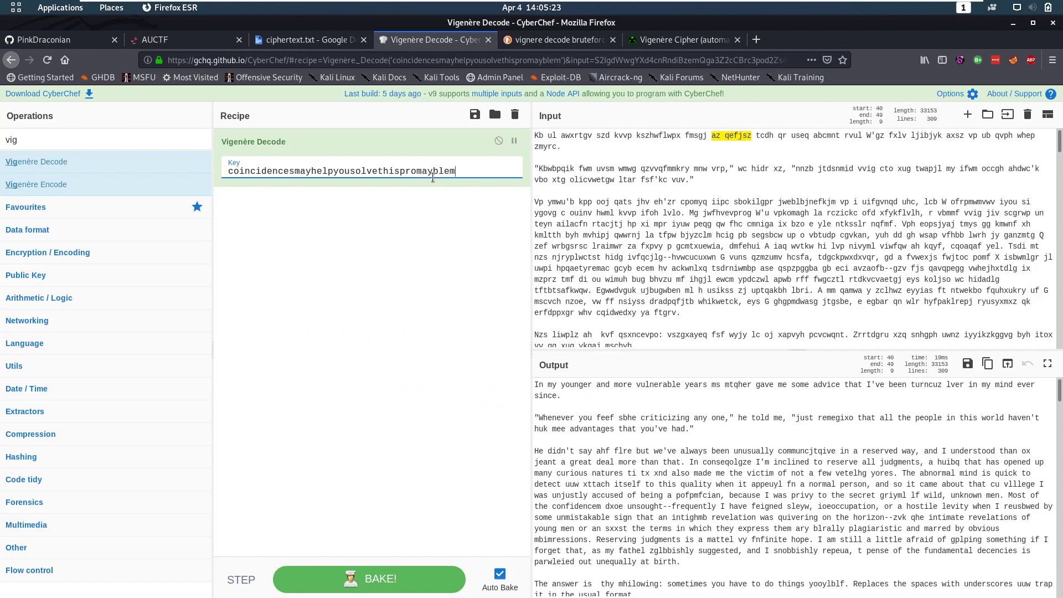
key("BackSpace")
key("BackSpace")
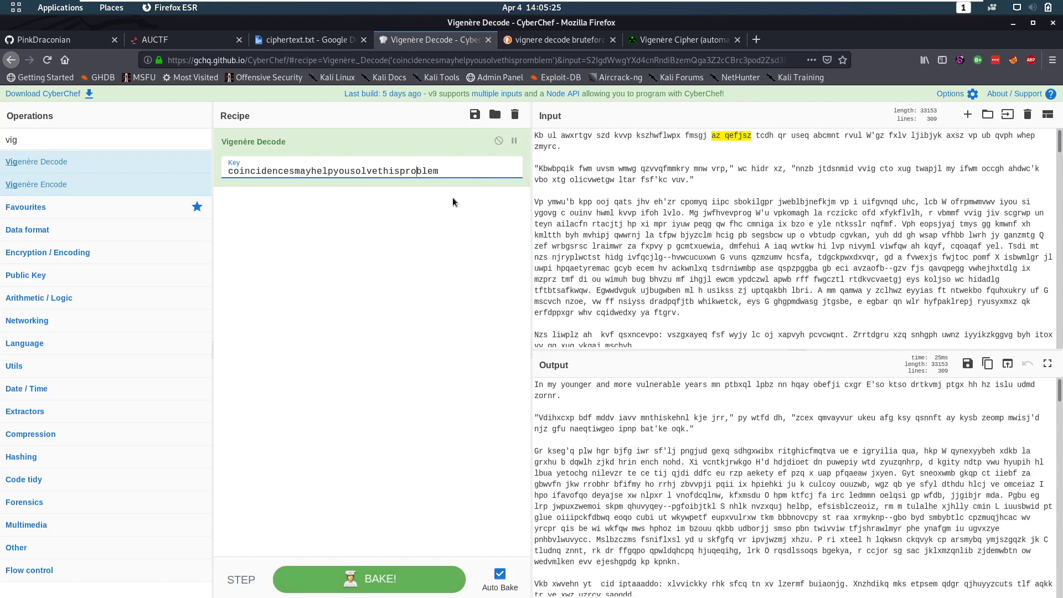
key("Delete")
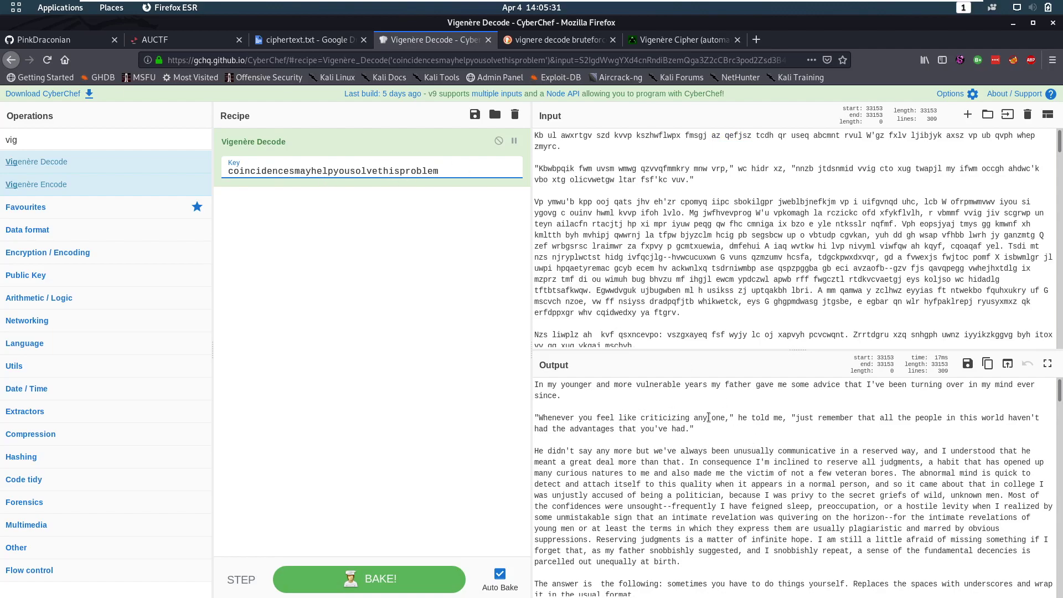
Select and copy the answer phrase 'sometimes you have to do things yourself' from the output
scroll(775, 443, "down", 1)
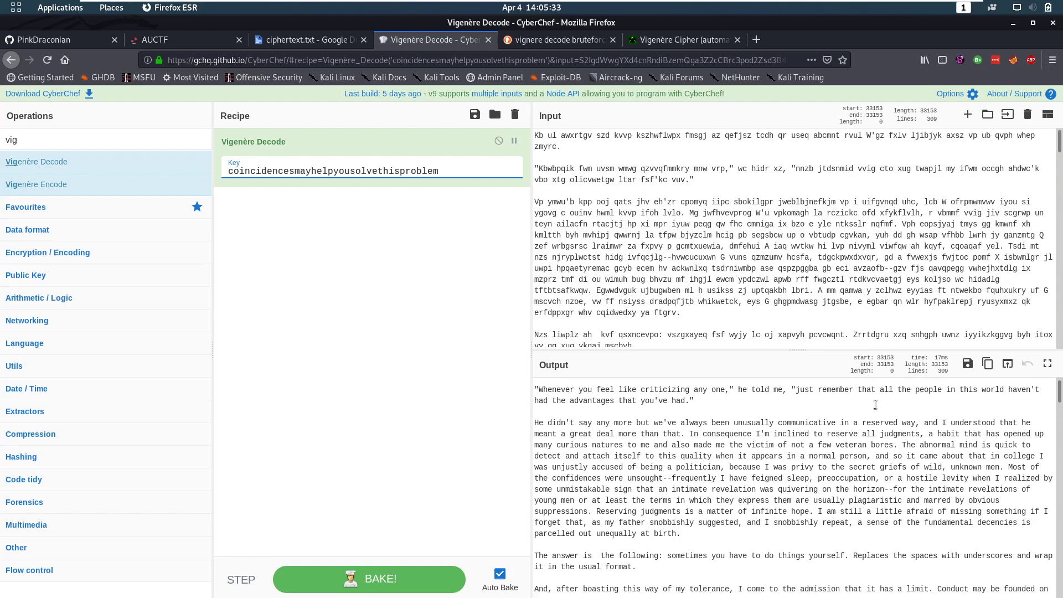
scroll(710, 482, "down", 4)
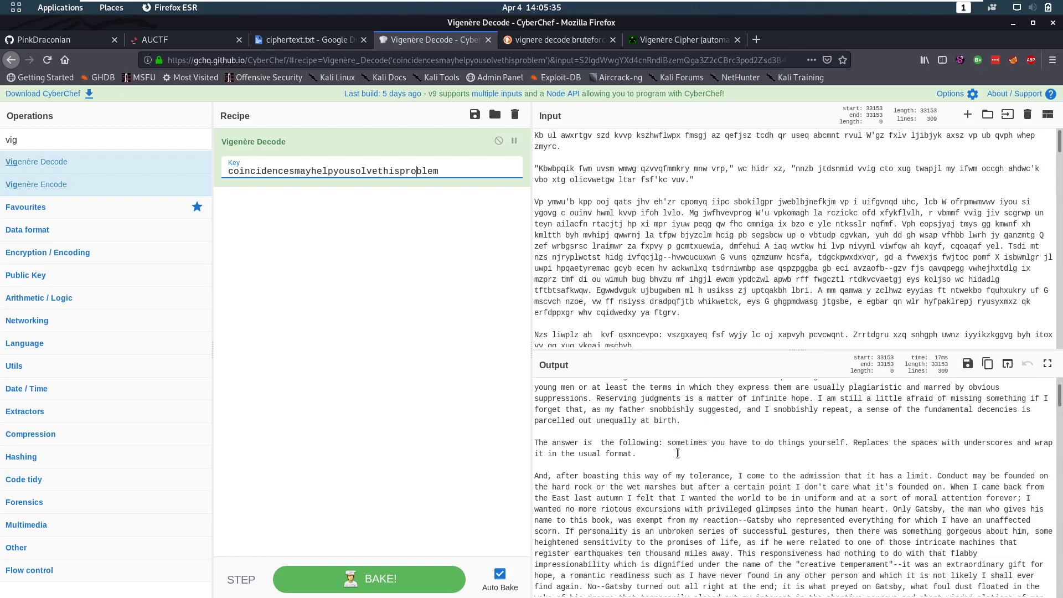
triple_click(637, 454)
left_click(672, 459)
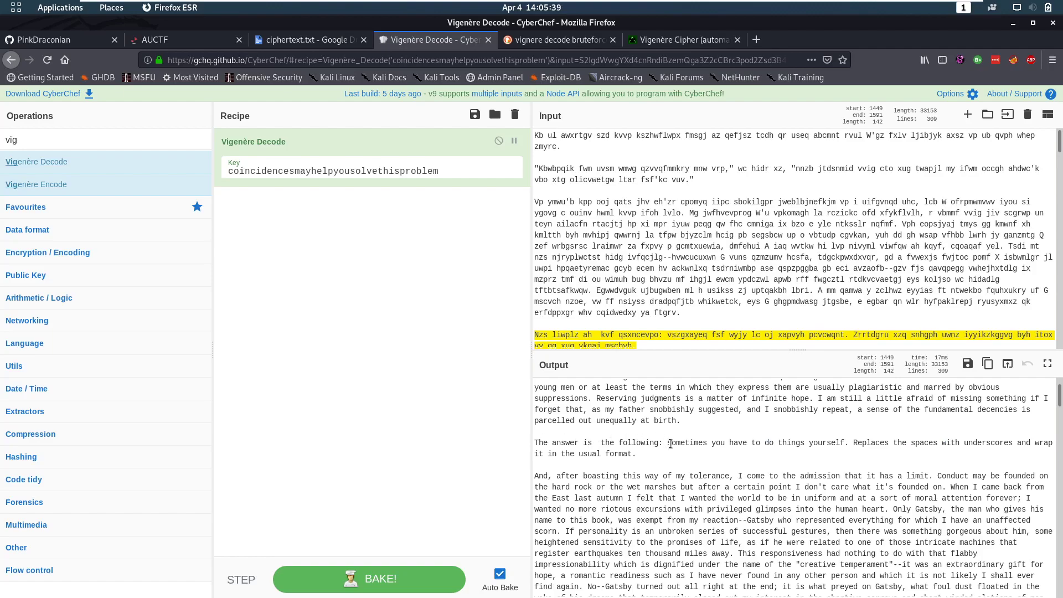
left_click_drag(670, 443, 846, 443)
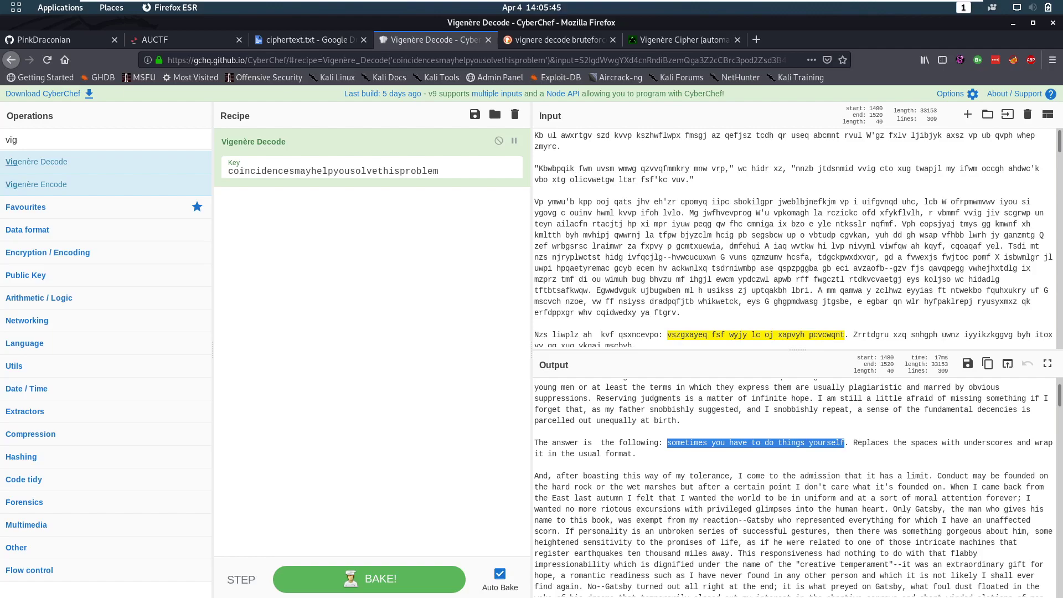
Enter 'auctf{}' in the Shifty Shwoozy flag field with the answer phrase pasted inside the braces
left_click(166, 39)
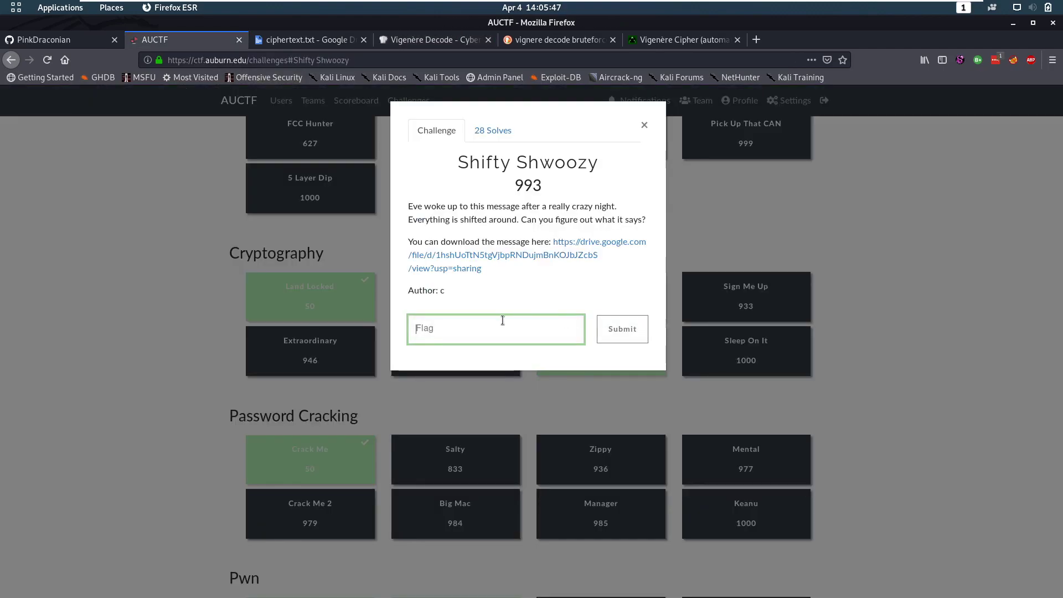
type("auctf{}")
key("ctrl+v")
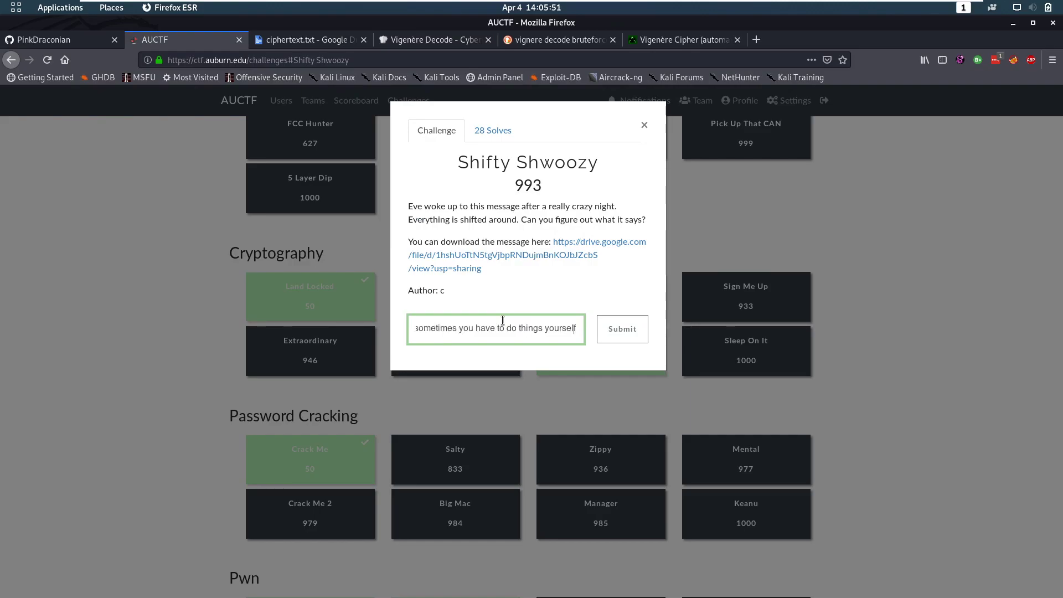
Replace every space in the flag with underscores, giving auctf{sometimes_you_have_to_do_things_yourself}
key("BackSpace")
type("_")
key("ctrl+Left")
key("BackSpace")
type("_")
key("BackSpace")
type("_")
key("BackSpace")
type("_")
key("ctrl+Left")
key("BackSpace")
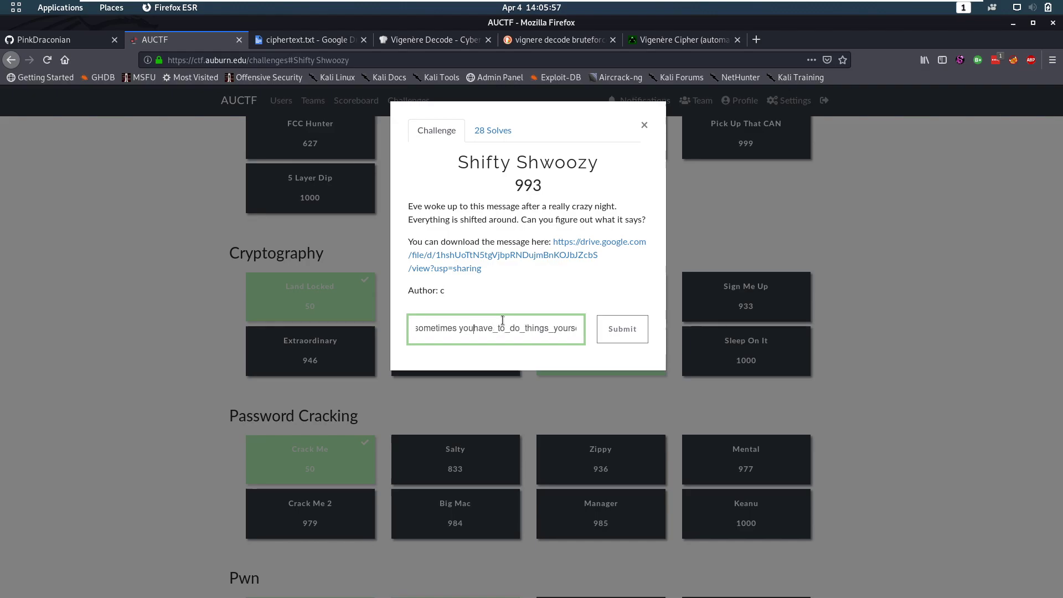
type("_")
key("ctrl+Left")
key("BackSpace")
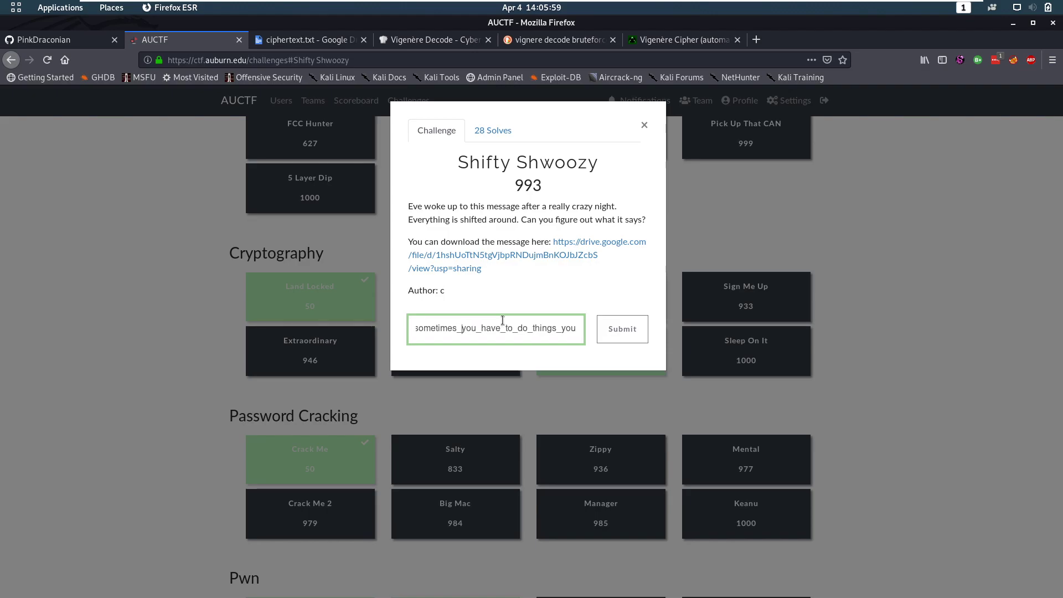
type("_")
Review the completed flag from start to end
key("Home")
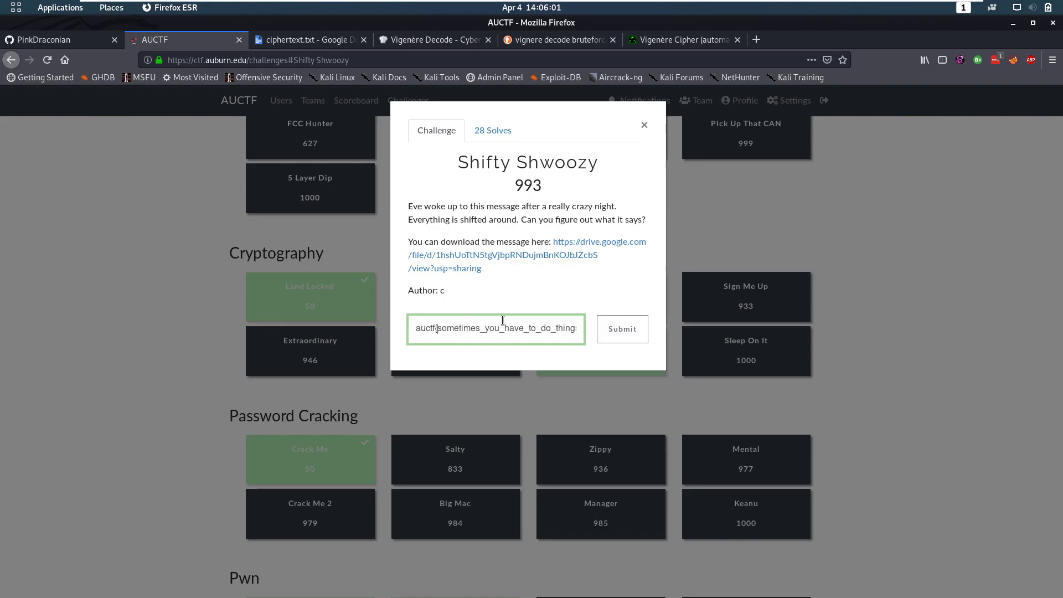
key("End")
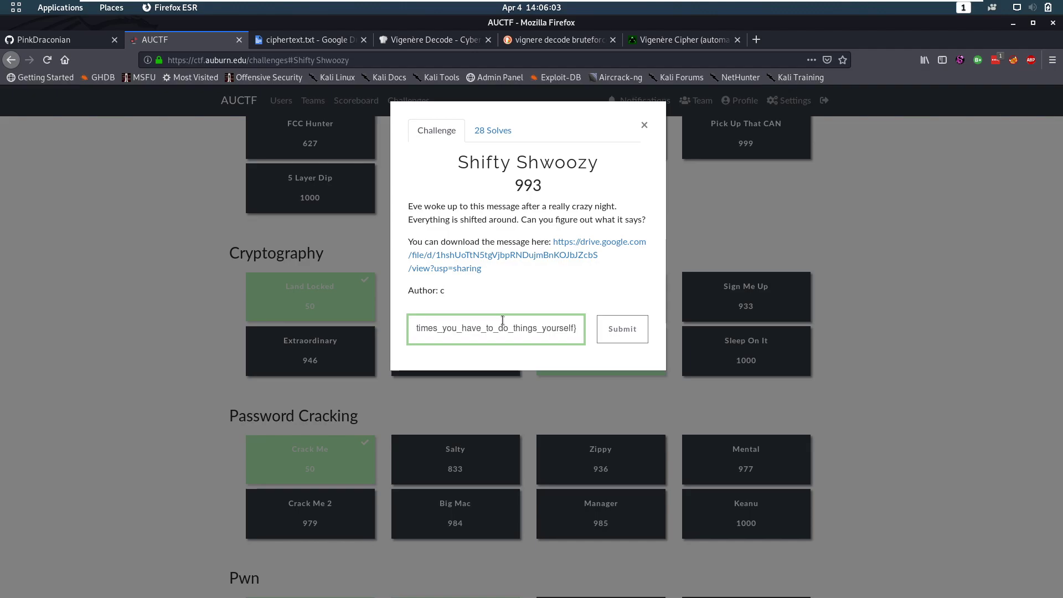
key("ctrl+Left")
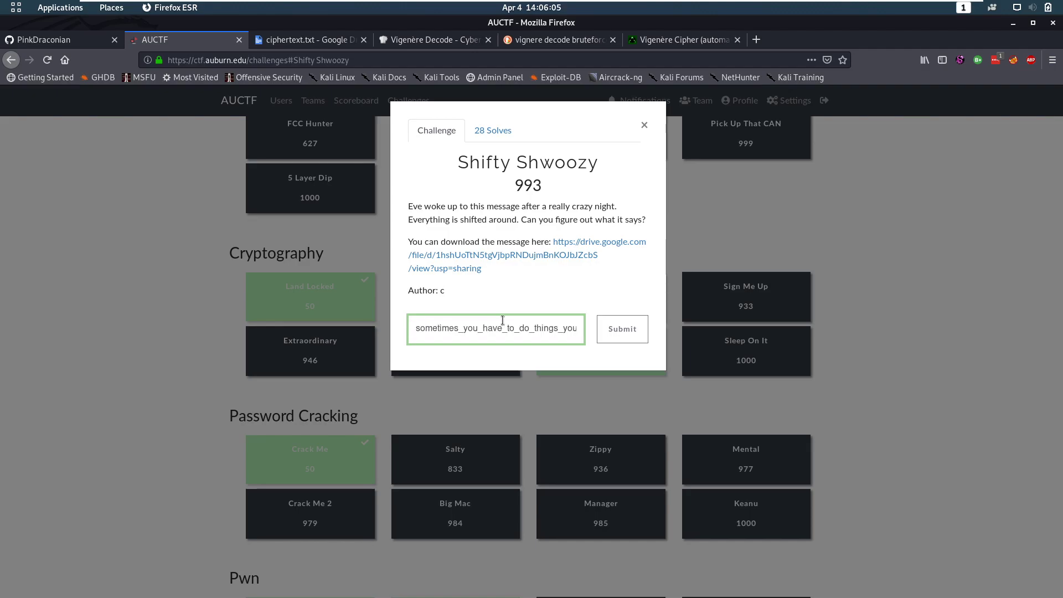
key("Left")
key("Left")
key("Left")
key("Left")
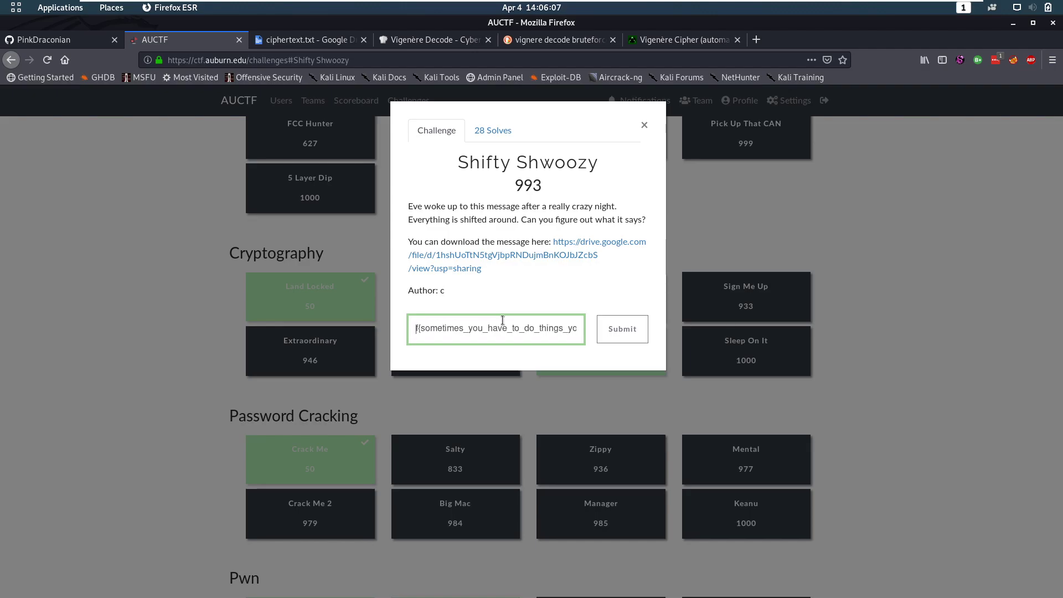